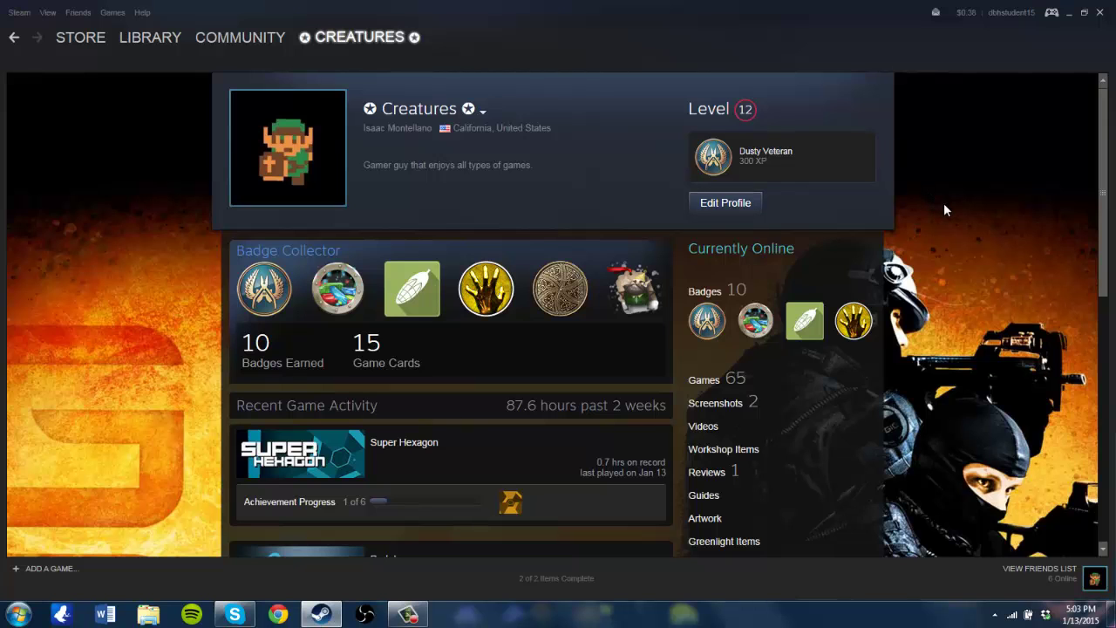
# Open the Counter-Strike: Global Offensive badge page from the profile's recent game activity to see its trading cards.
pyautogui.scroll(-5, 943, 209)
pyautogui.scroll(-2, 943, 210)
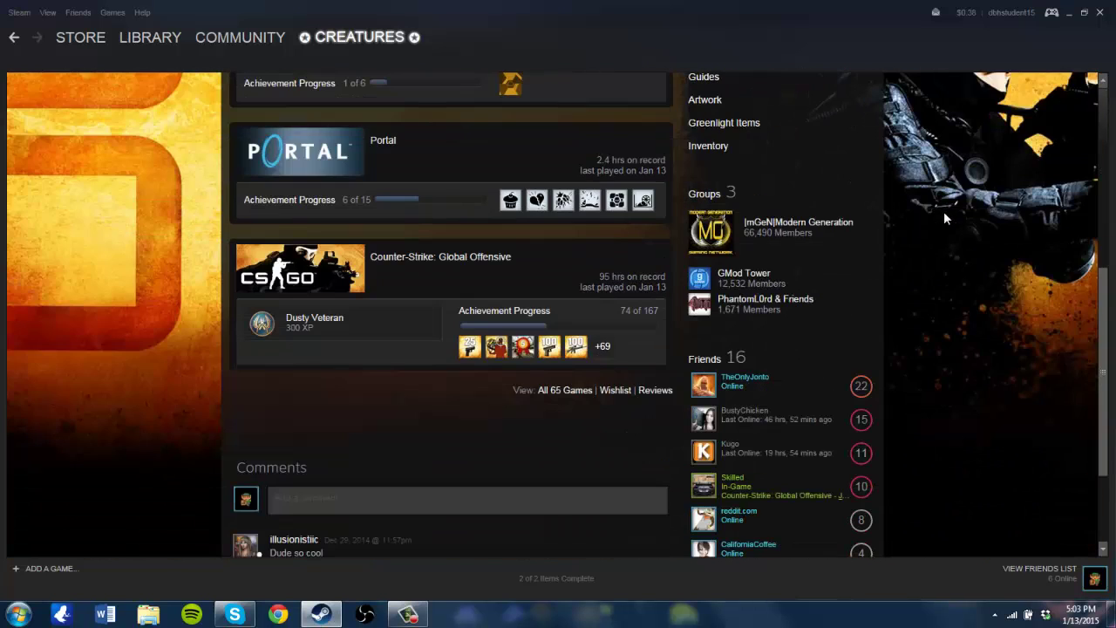
pyautogui.scroll(1, 946, 244)
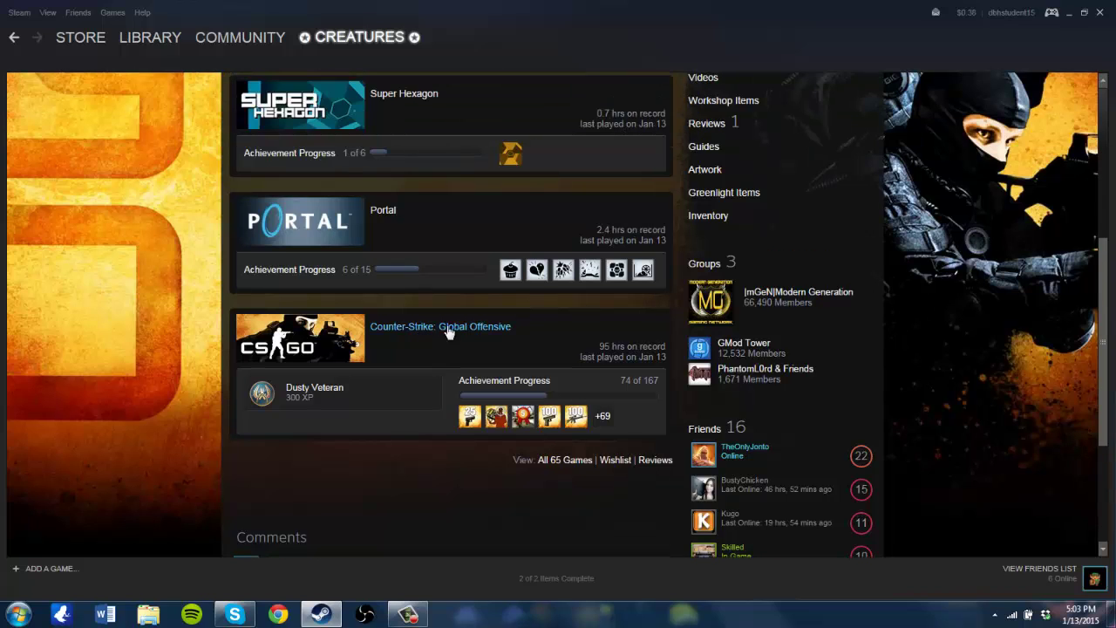
pyautogui.click(308, 392)
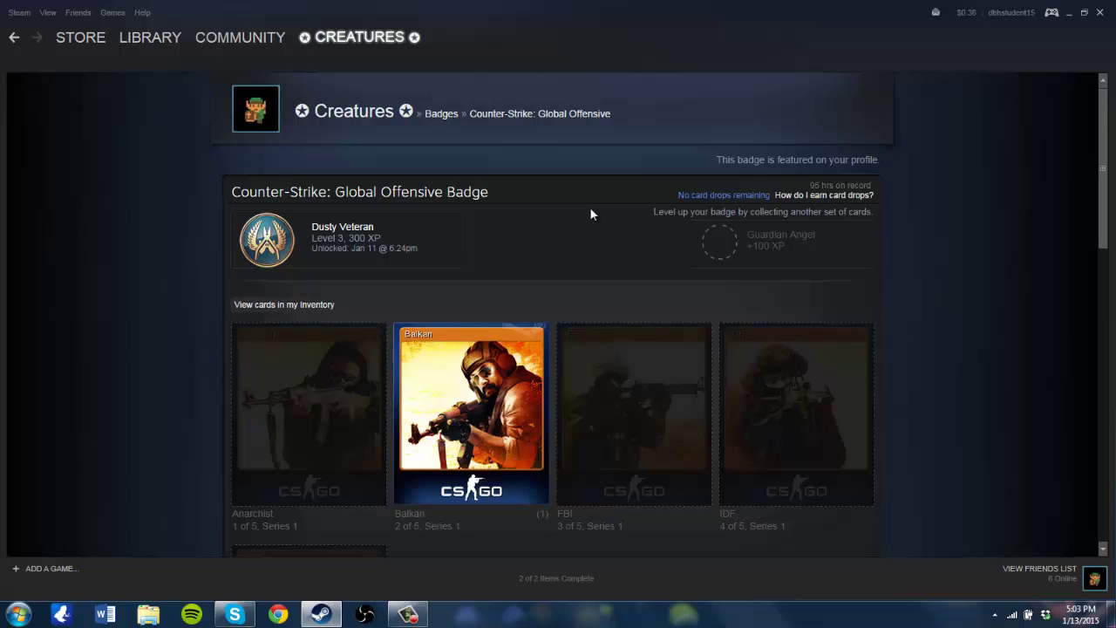
pyautogui.scroll(-1, 645, 341)
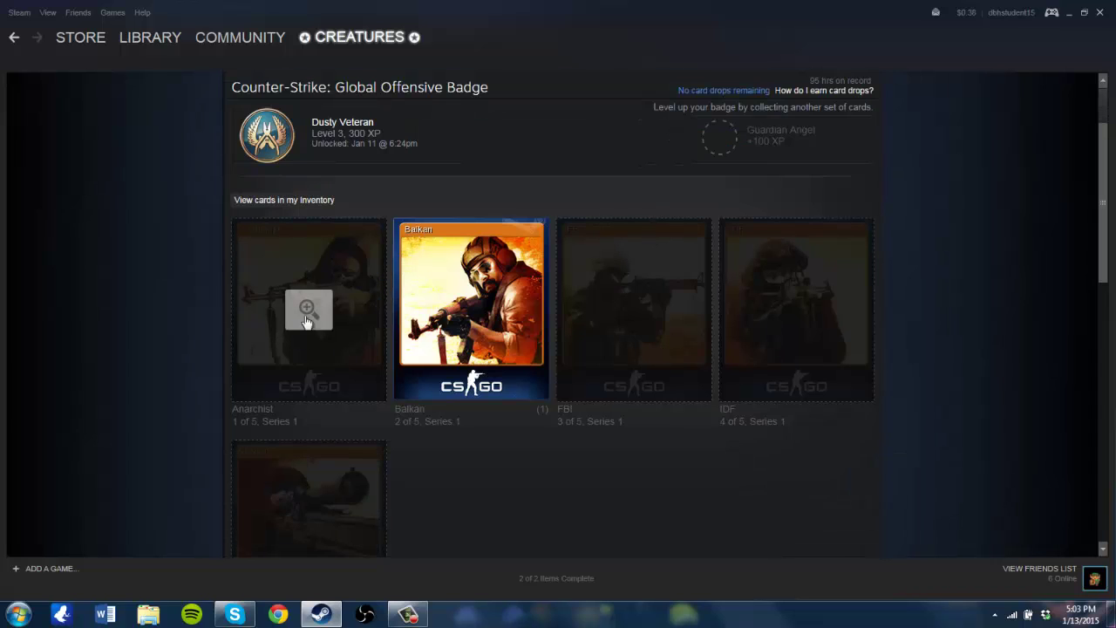
pyautogui.moveTo(230, 42)
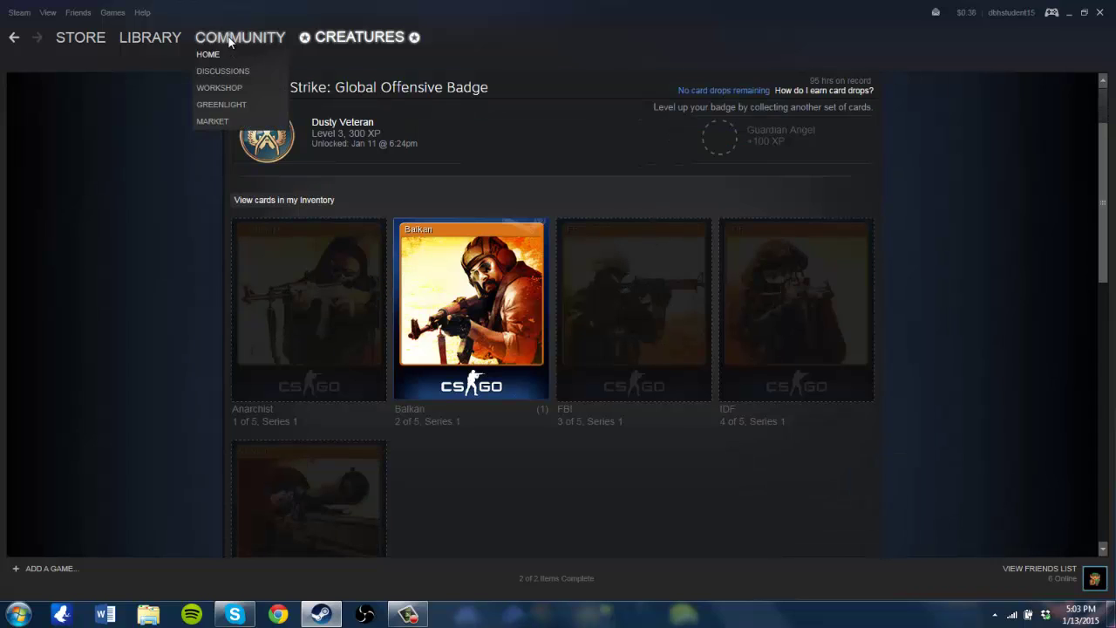
pyautogui.click(211, 121)
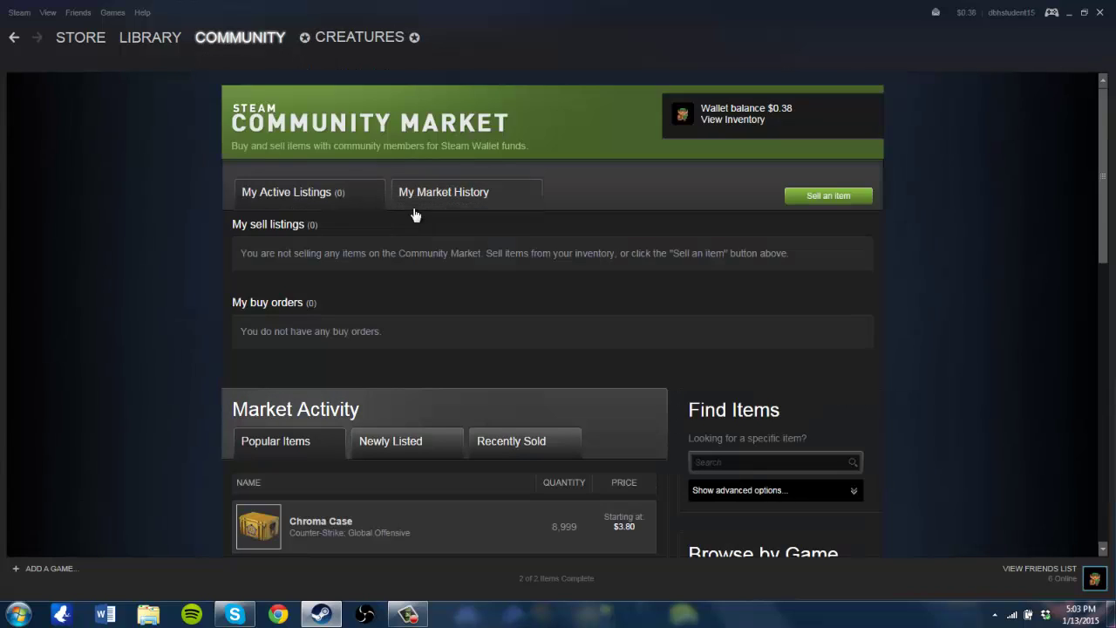
pyautogui.scroll(-1, 763, 422)
pyautogui.click(759, 425)
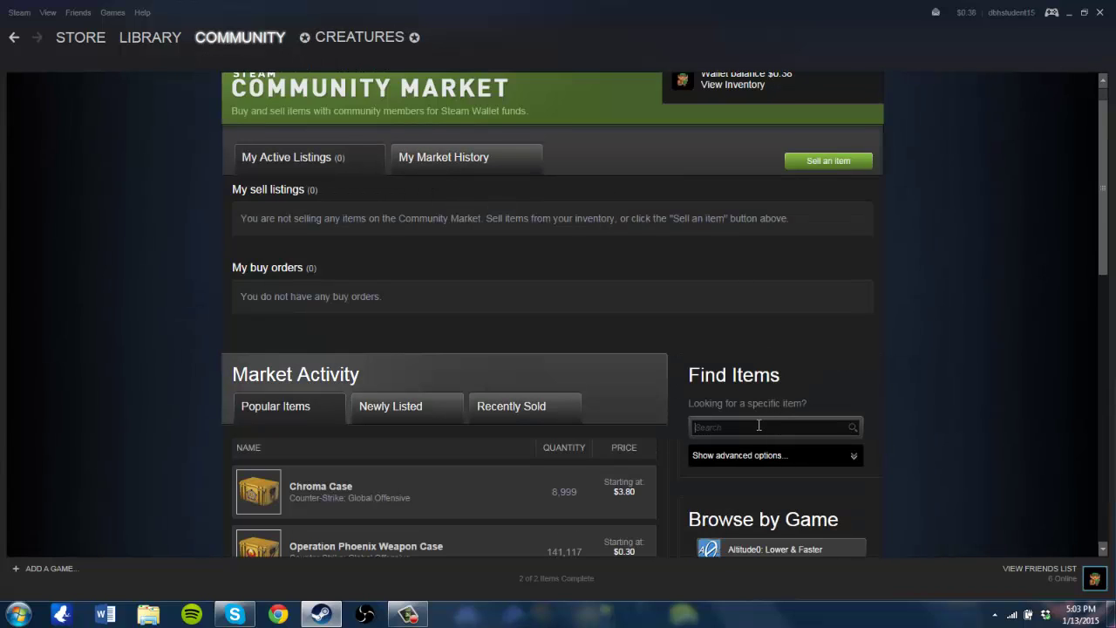
pyautogui.click(14, 37)
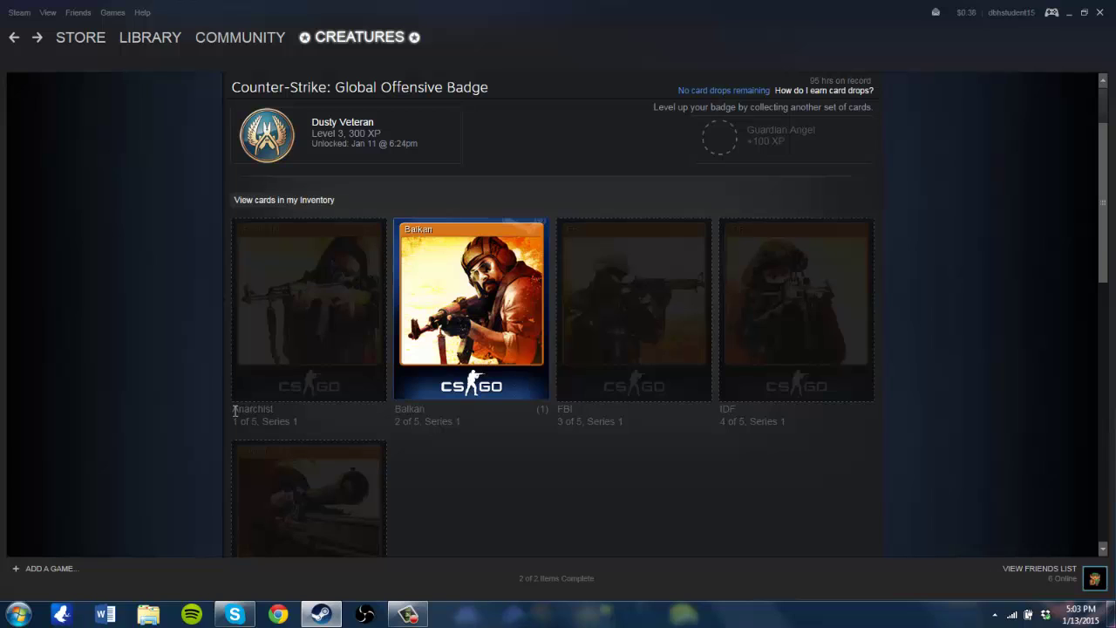
# Check the names of the Anarchist, Balkan and FBI cards in the Counter-Strike: Global Offensive badge set.
pyautogui.moveTo(232, 410); pyautogui.dragTo(283, 409)
pyautogui.moveTo(395, 409); pyautogui.dragTo(427, 409)
pyautogui.moveTo(557, 411); pyautogui.dragTo(584, 411)
pyautogui.click(518, 370)
# Search the Community Market for the missing "FBI" card.
pyautogui.moveTo(236, 39)
pyautogui.click(211, 121)
pyautogui.click(748, 461)
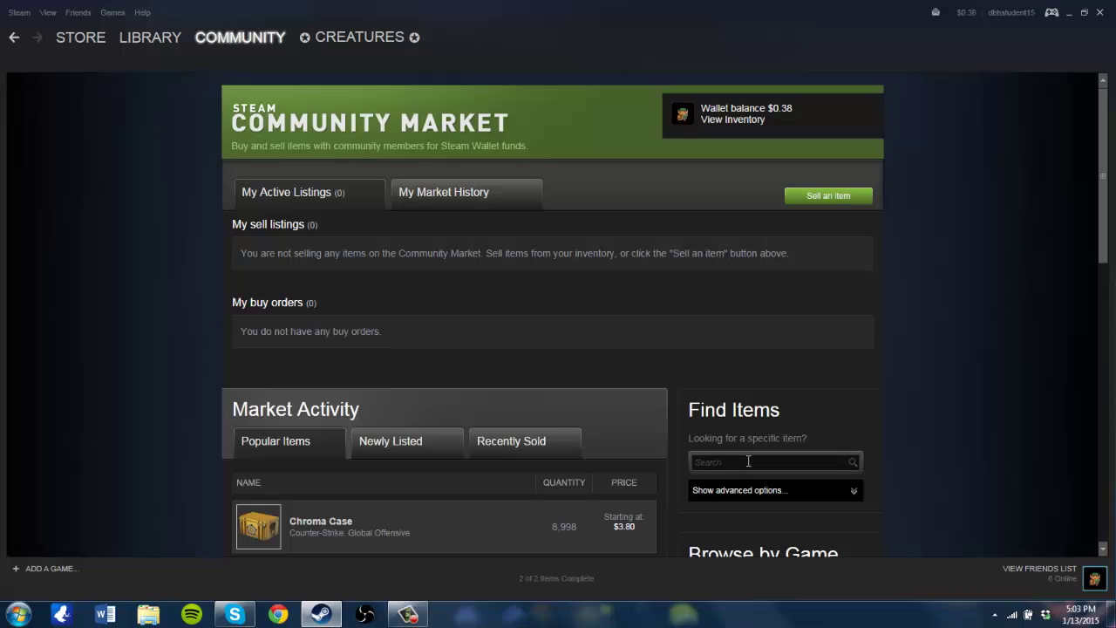
pyautogui.write('FBI')
pyautogui.press('Return')
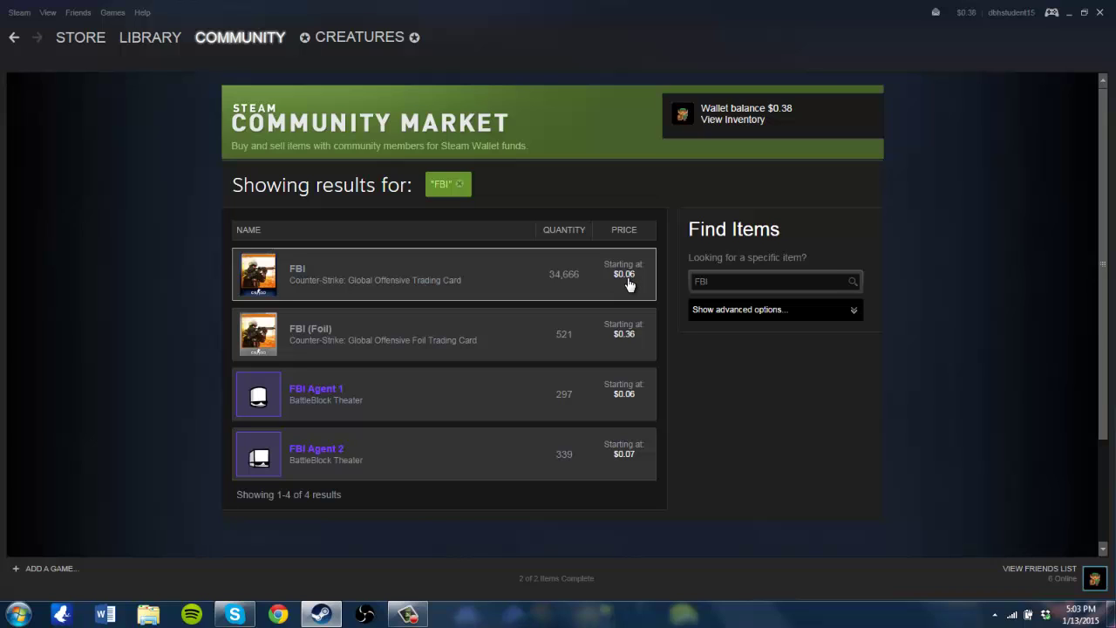
# Buy one regular Counter-Strike: Global Offensive FBI trading card for $0.05, accepting the Subscriber Agreement, and view it in the inventory.
pyautogui.click(411, 283)
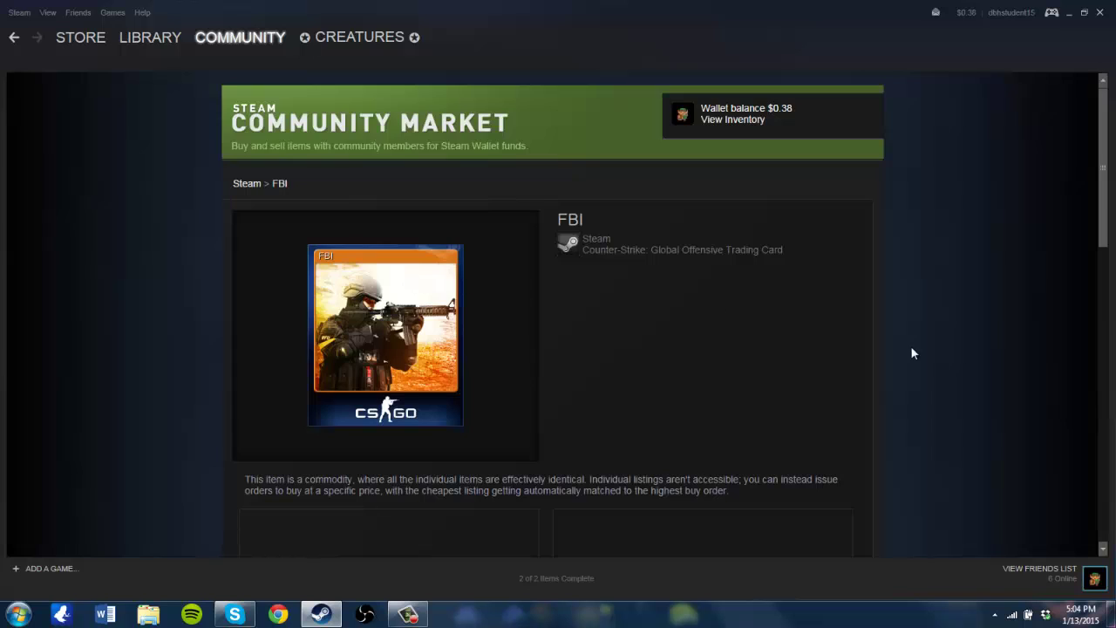
pyautogui.scroll(-5, 982, 340)
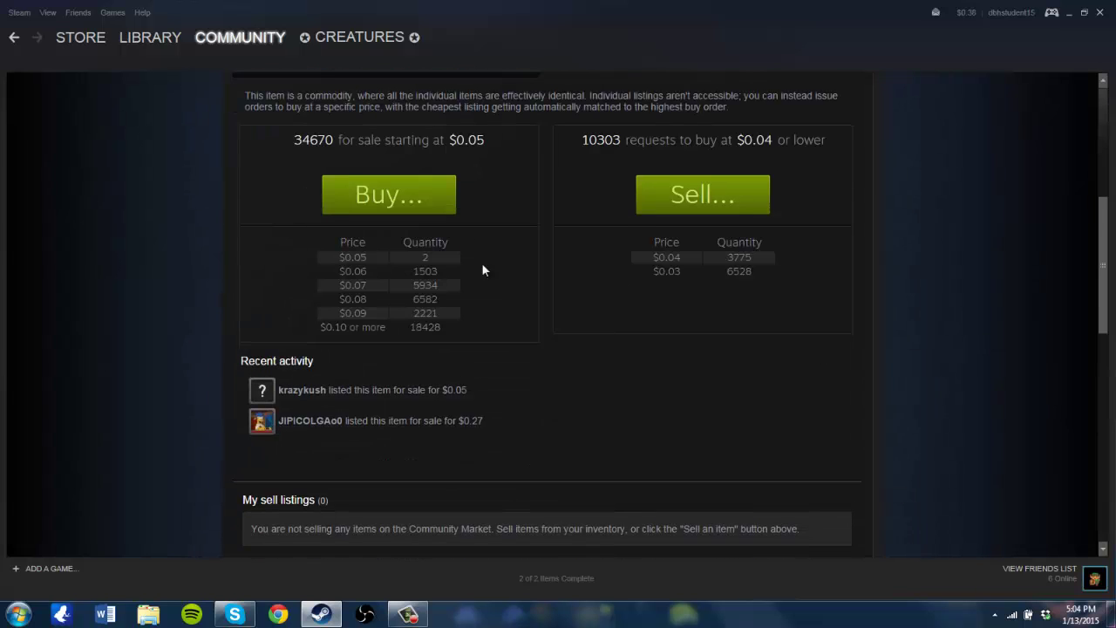
pyautogui.click(393, 202)
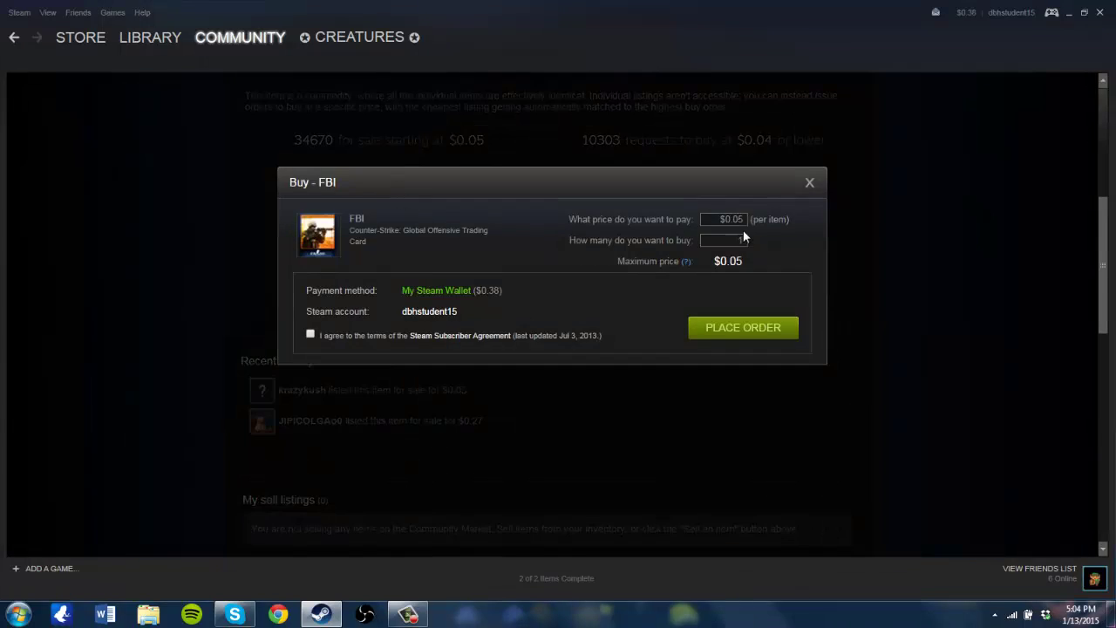
pyautogui.click(310, 334)
pyautogui.click(738, 332)
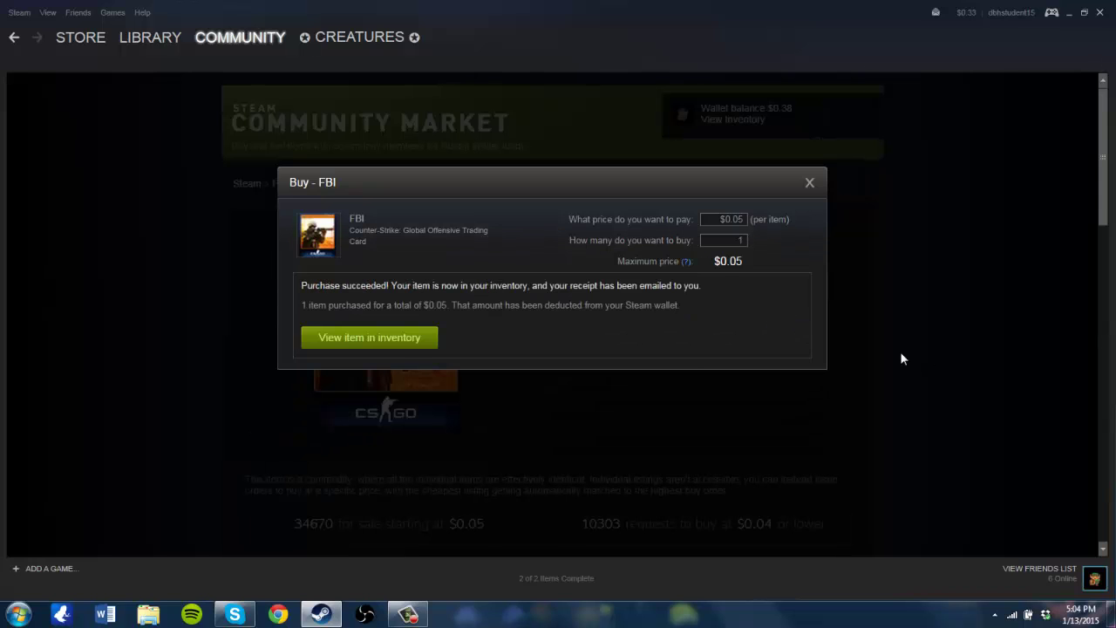
pyautogui.click(381, 342)
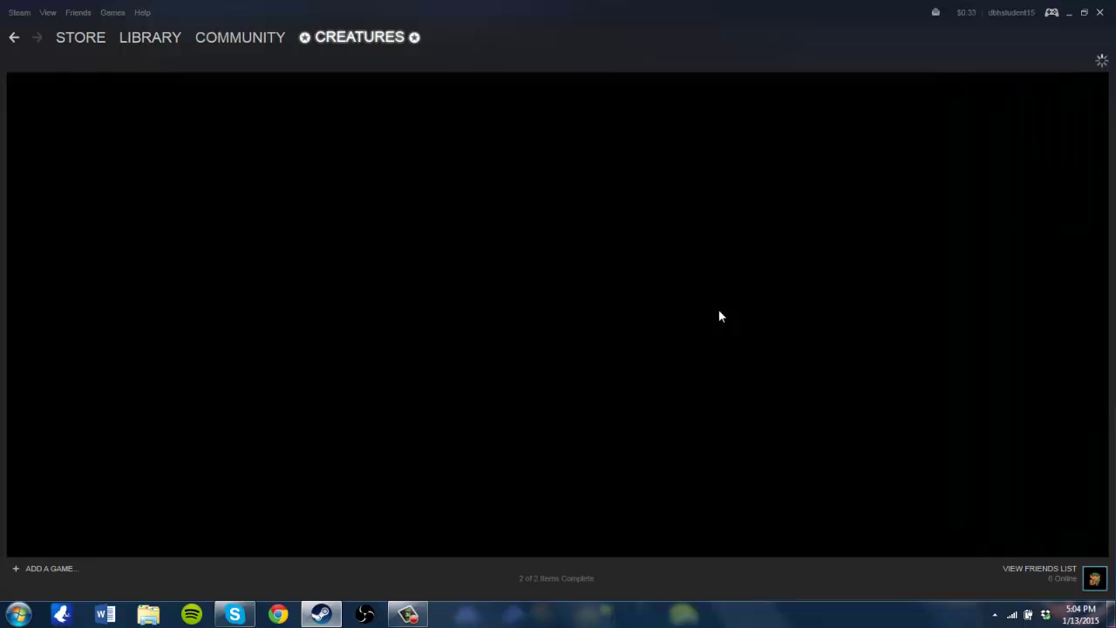
pyautogui.scroll(-2, 808, 316)
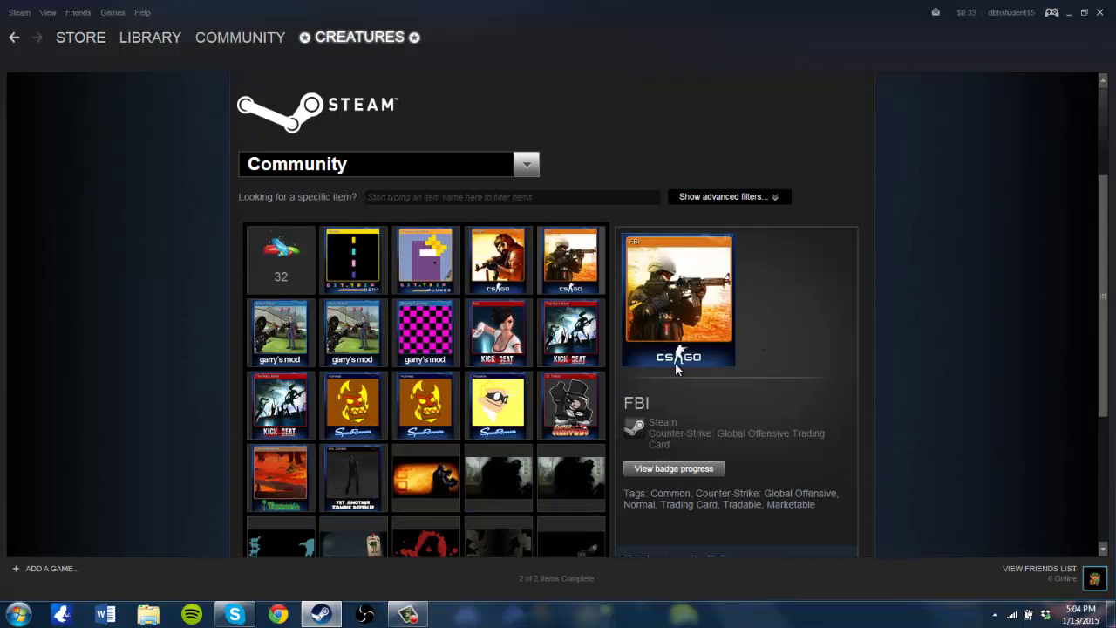
# Open the Counter-Strike: Global Offensive badge from the badges list and check which cards are still missing.
pyautogui.moveTo(256, 41)
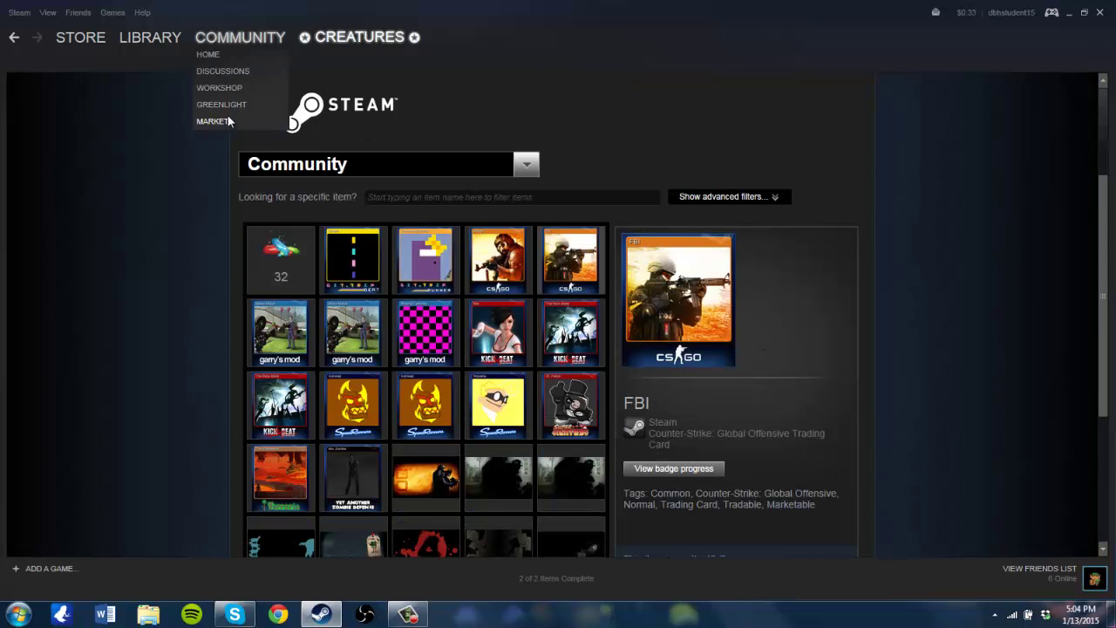
pyautogui.moveTo(327, 38)
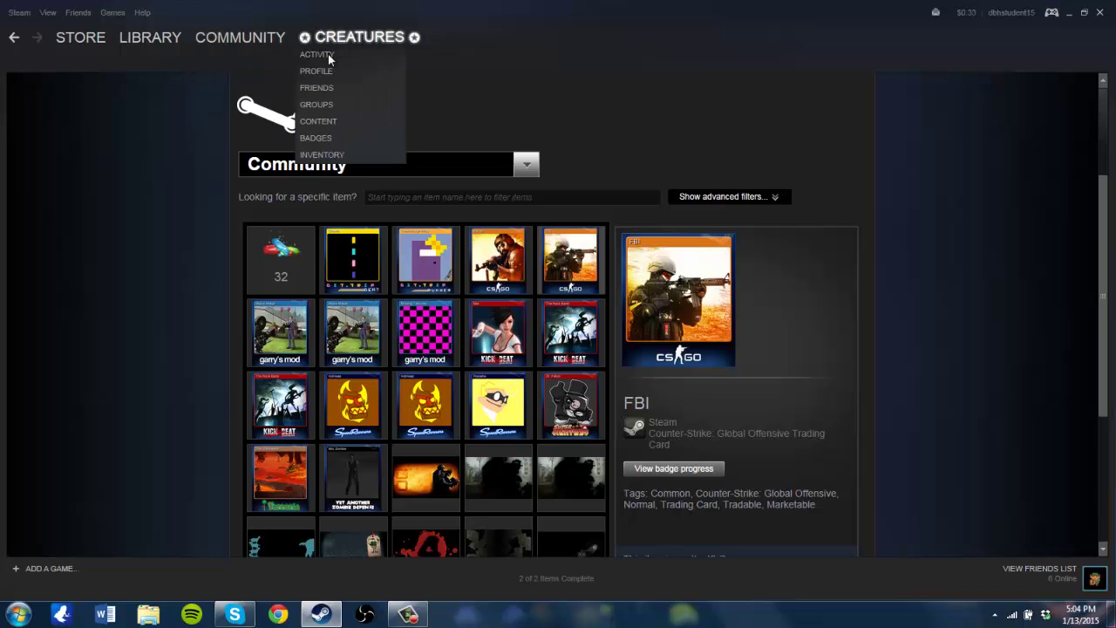
pyautogui.click(318, 139)
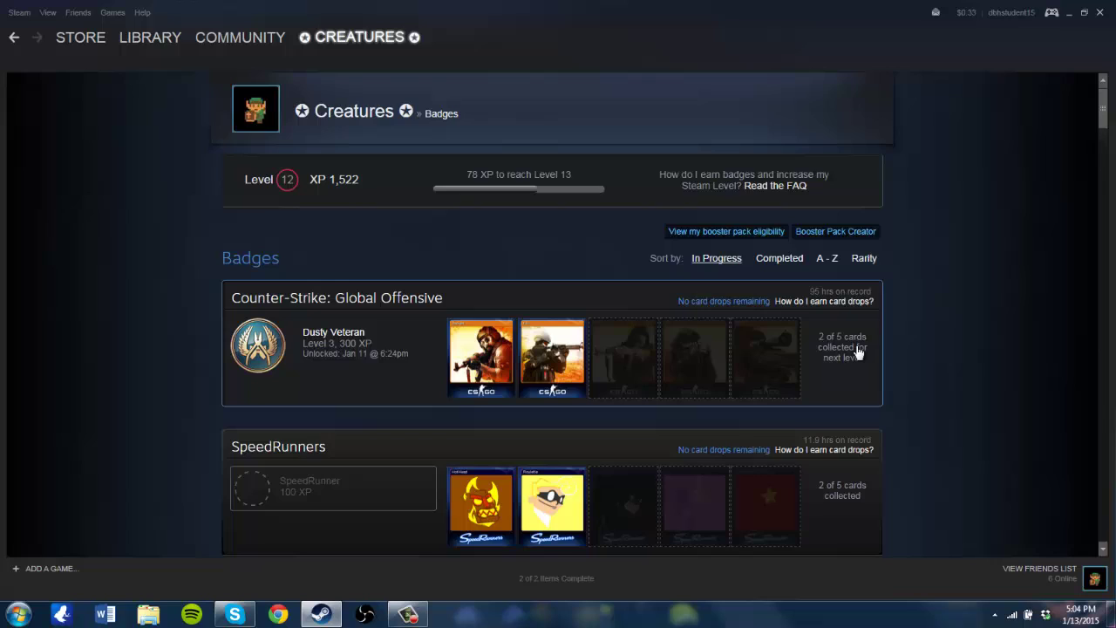
pyautogui.click(858, 350)
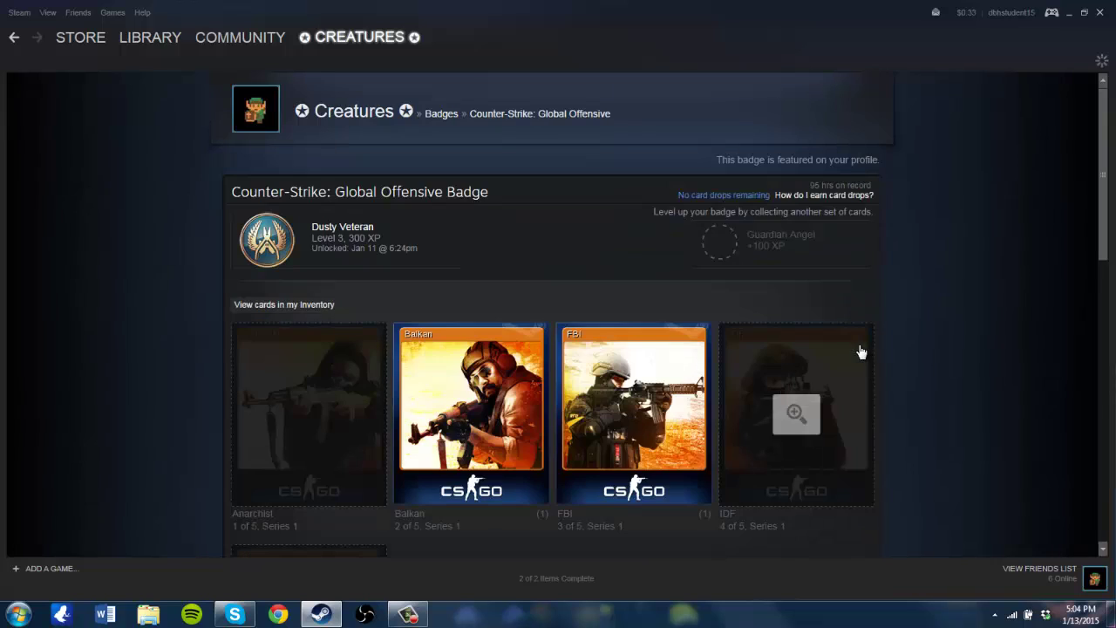
pyautogui.scroll(-2, 202, 328)
pyautogui.scroll(-3, 202, 329)
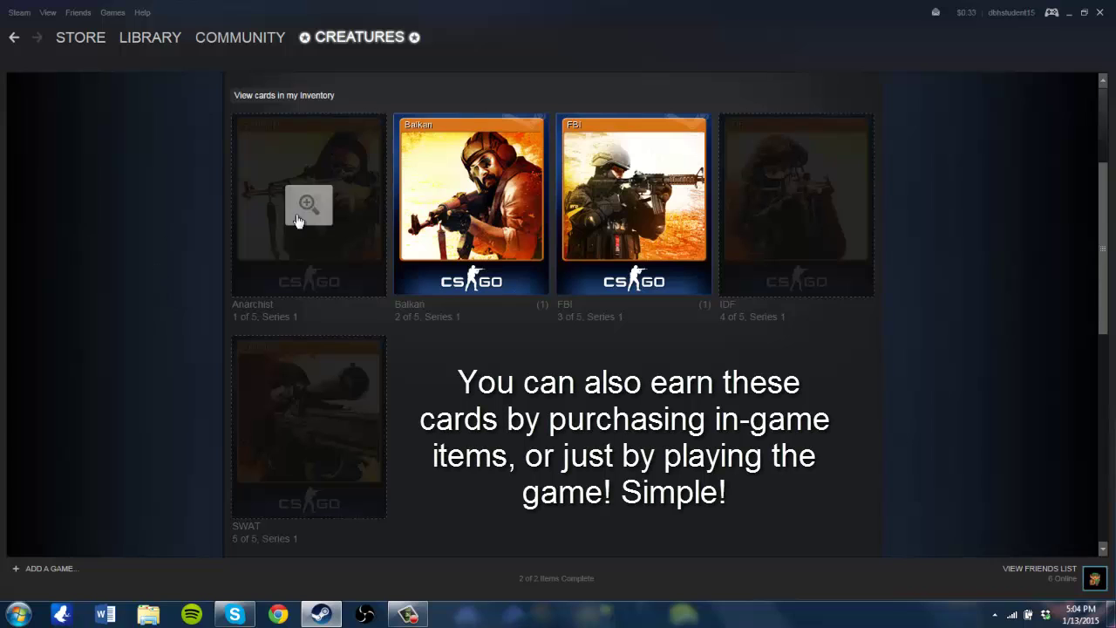
# Find "Anarchist" on the Community Market and buy one regular Counter-Strike: Global Offensive trading card for $0.06, accepting the Subscriber Agreement.
pyautogui.moveTo(235, 71)
pyautogui.click(213, 122)
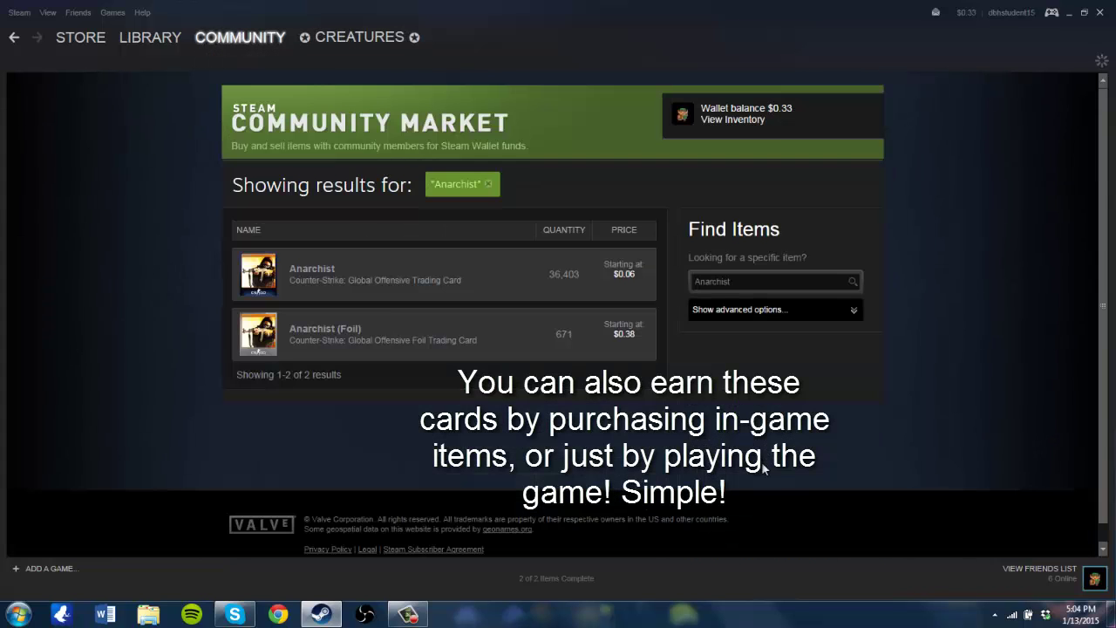
pyautogui.click(410, 273)
pyautogui.scroll(-5, 609, 276)
pyautogui.click(389, 125)
pyautogui.click(331, 335)
pyautogui.click(743, 327)
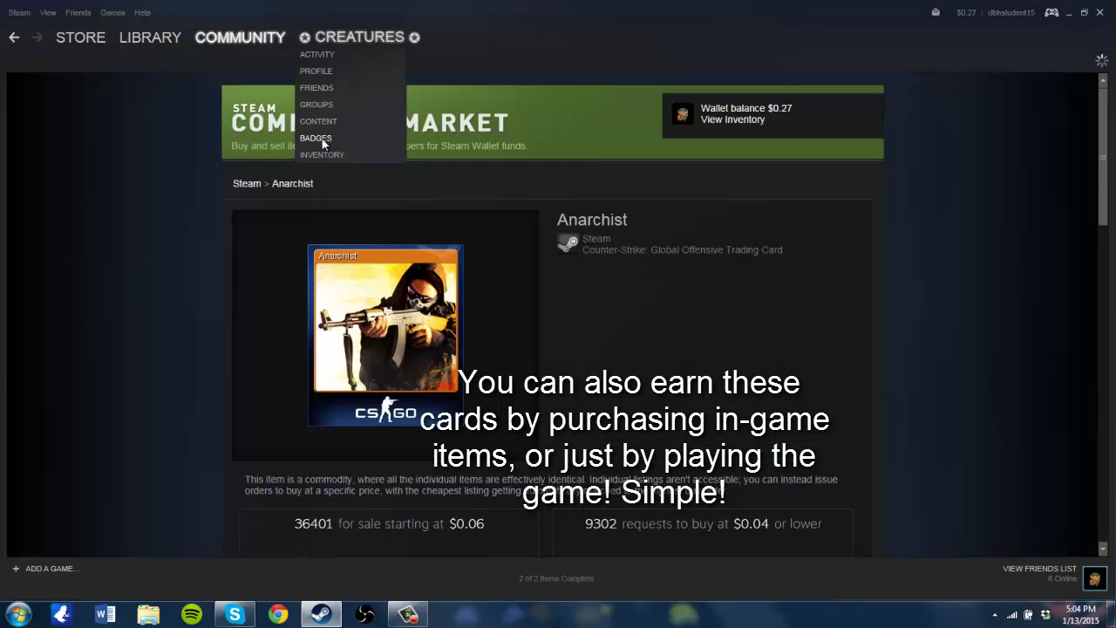
# Return to the Counter-Strike: Global Offensive badge page and review the remaining missing cards.
pyautogui.click(316, 137)
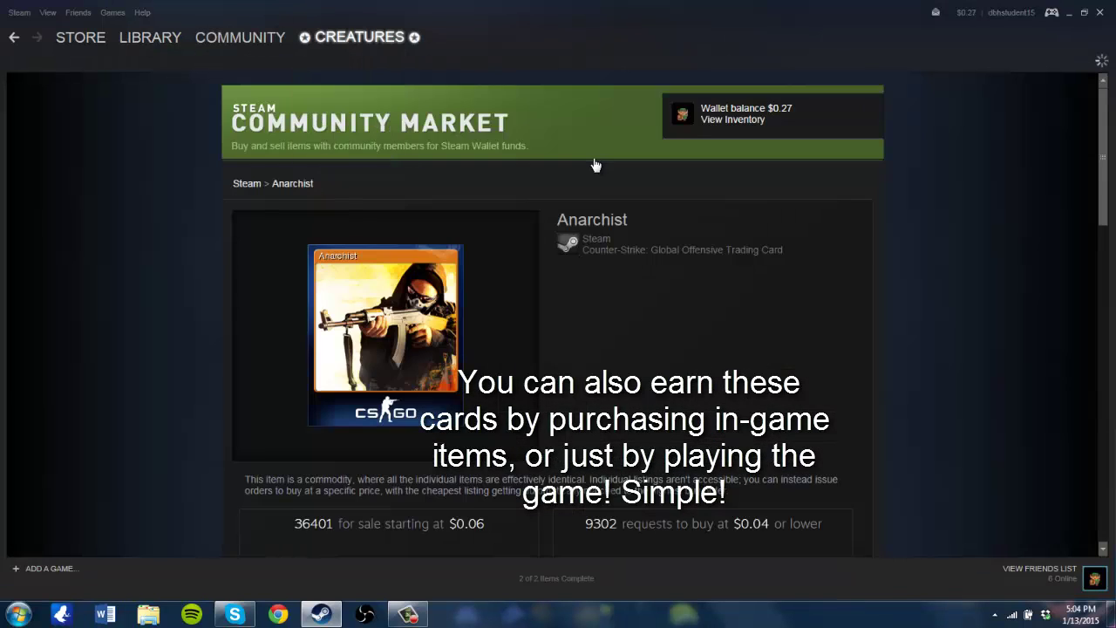
pyautogui.click(872, 262)
pyautogui.scroll(-2, 219, 293)
# Find "IDF" on the Community Market and buy one regular Counter-Strike: Global Offensive trading card for $0.06, accepting the Subscriber Agreement.
pyautogui.click(228, 115)
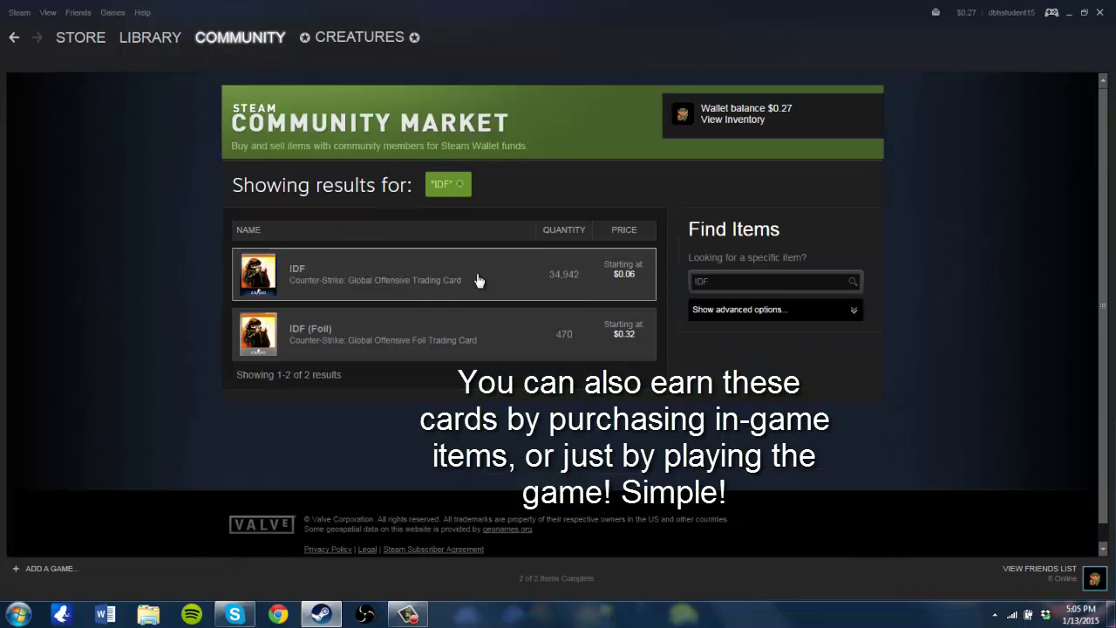
pyautogui.click(479, 280)
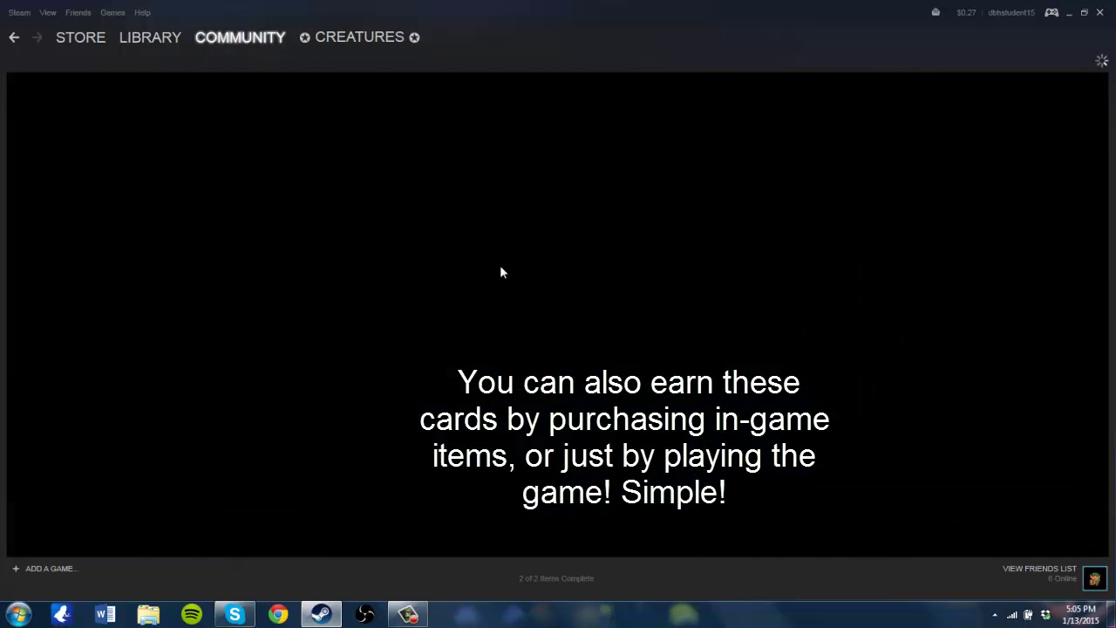
pyautogui.scroll(-4, 765, 270)
pyautogui.click(404, 263)
pyautogui.click(312, 336)
pyautogui.click(733, 329)
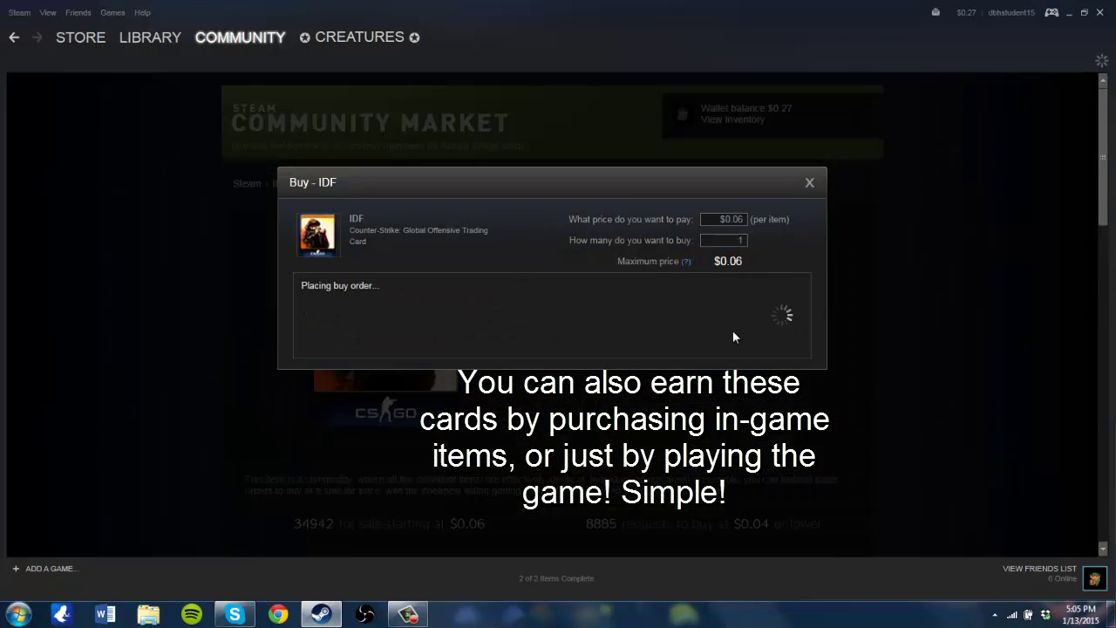
pyautogui.click(809, 183)
# Find "SWAT" on the Community Market and buy one regular Counter-Strike: Global Offensive trading card for $0.05, accepting the Subscriber Agreement.
pyautogui.click(216, 123)
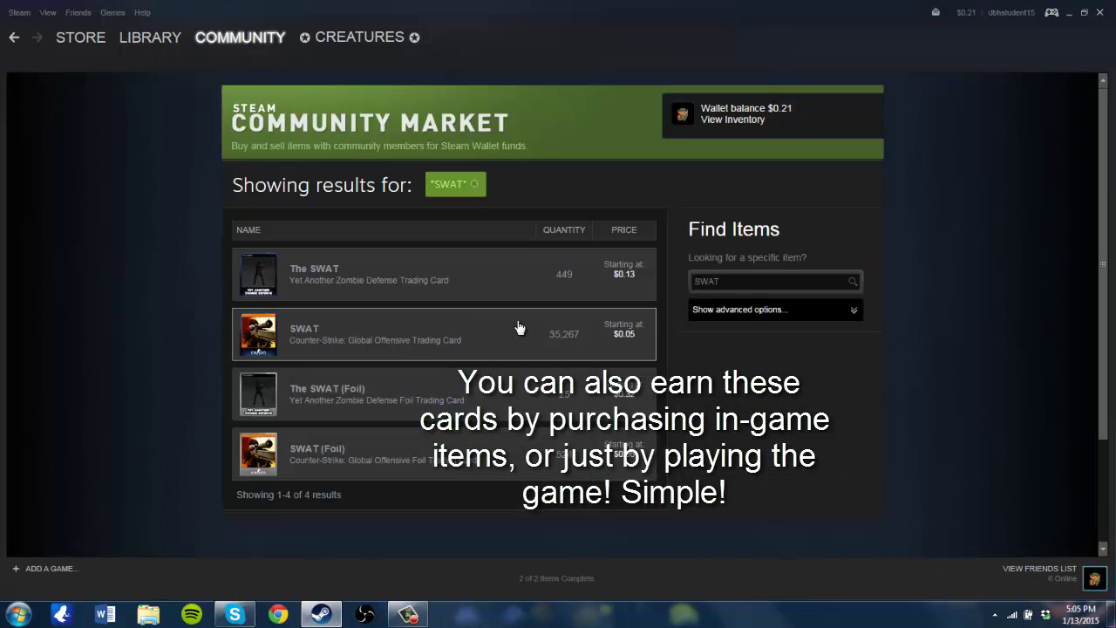
pyautogui.click(480, 324)
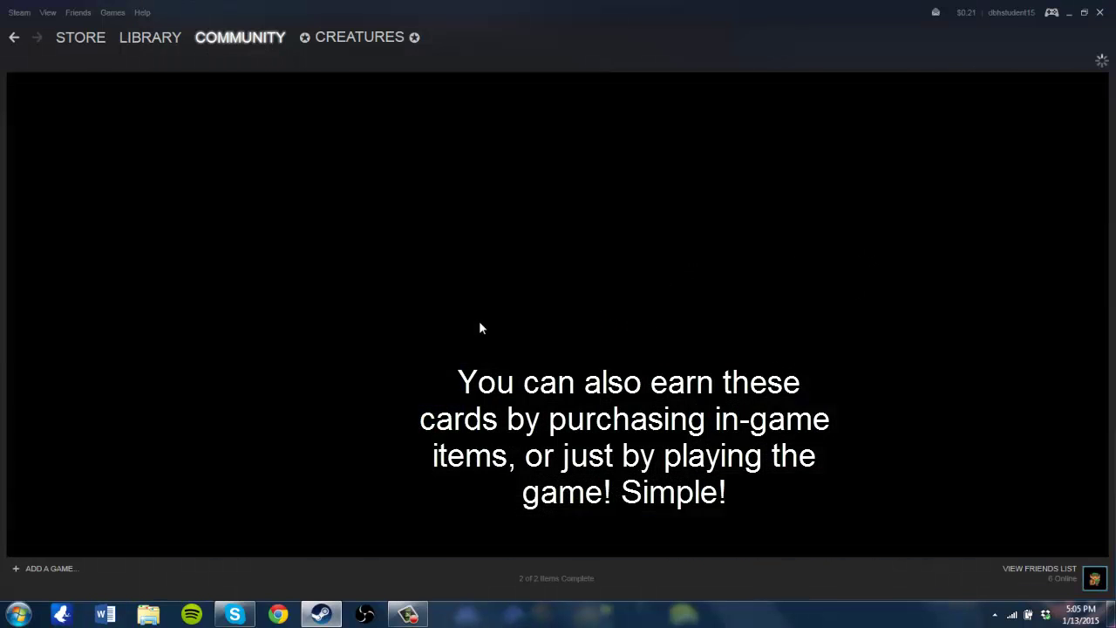
pyautogui.scroll(-3, 929, 299)
pyautogui.click(388, 371)
pyautogui.click(311, 334)
pyautogui.click(710, 327)
# Open the ready Counter-Strike: Global Offensive badge from the badges list and check the next badge level's name and XP reward.
pyautogui.moveTo(420, 56)
pyautogui.click(309, 138)
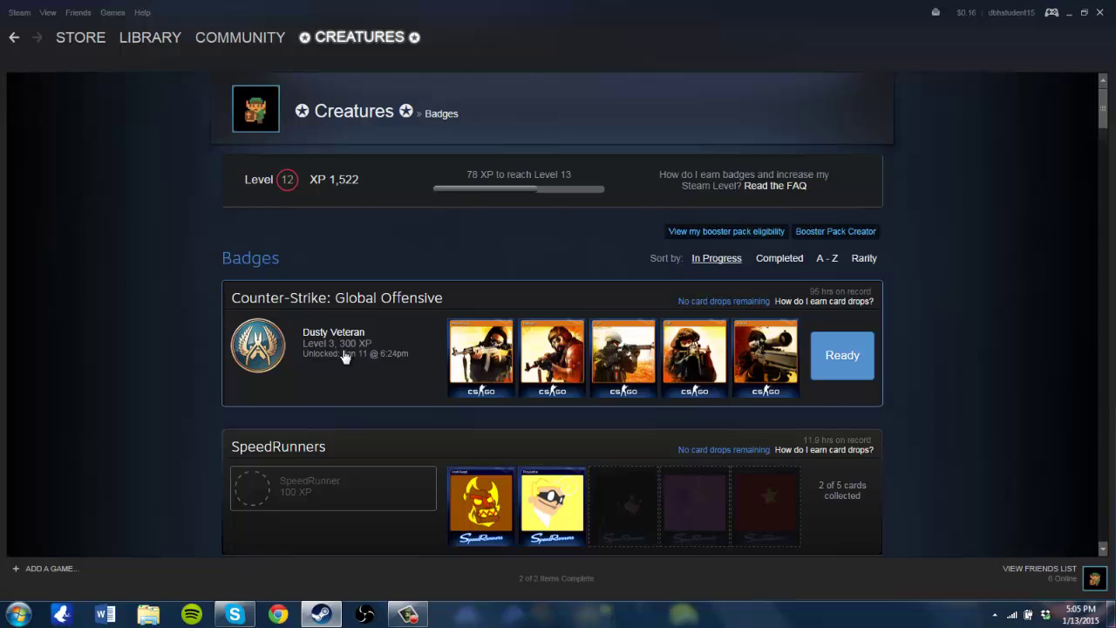
pyautogui.click(850, 365)
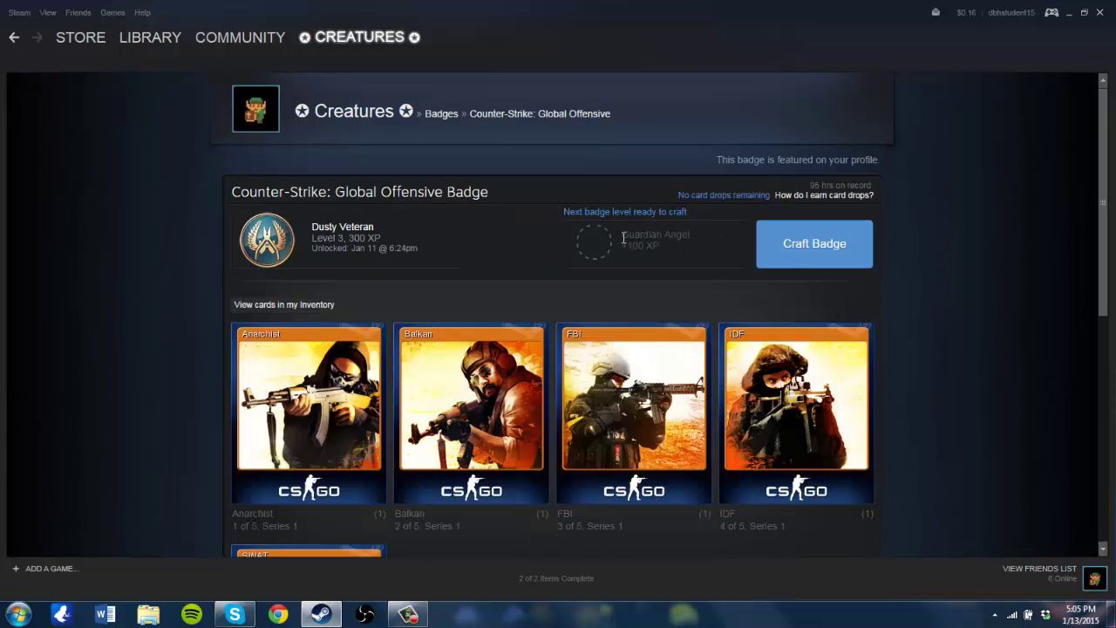
pyautogui.moveTo(621, 235); pyautogui.dragTo(692, 242)
pyautogui.click(692, 249)
pyautogui.moveTo(621, 248); pyautogui.dragTo(670, 248)
pyautogui.click(719, 247)
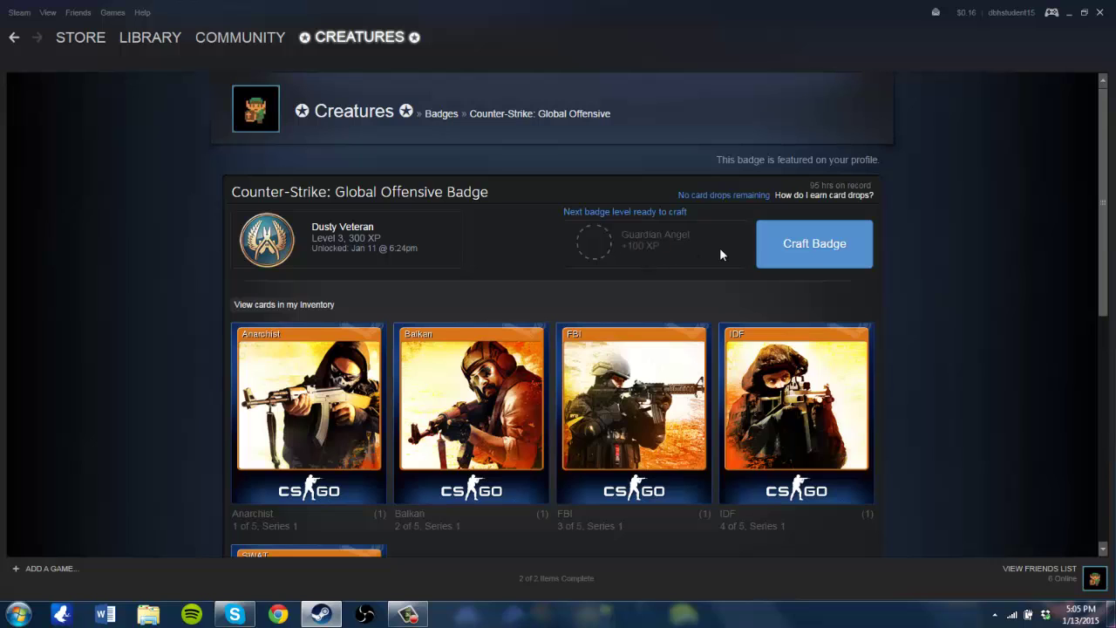
# Craft the Guardian Angel badge from the complete card set and review the crafted badge's name, XP and date.
pyautogui.click(824, 248)
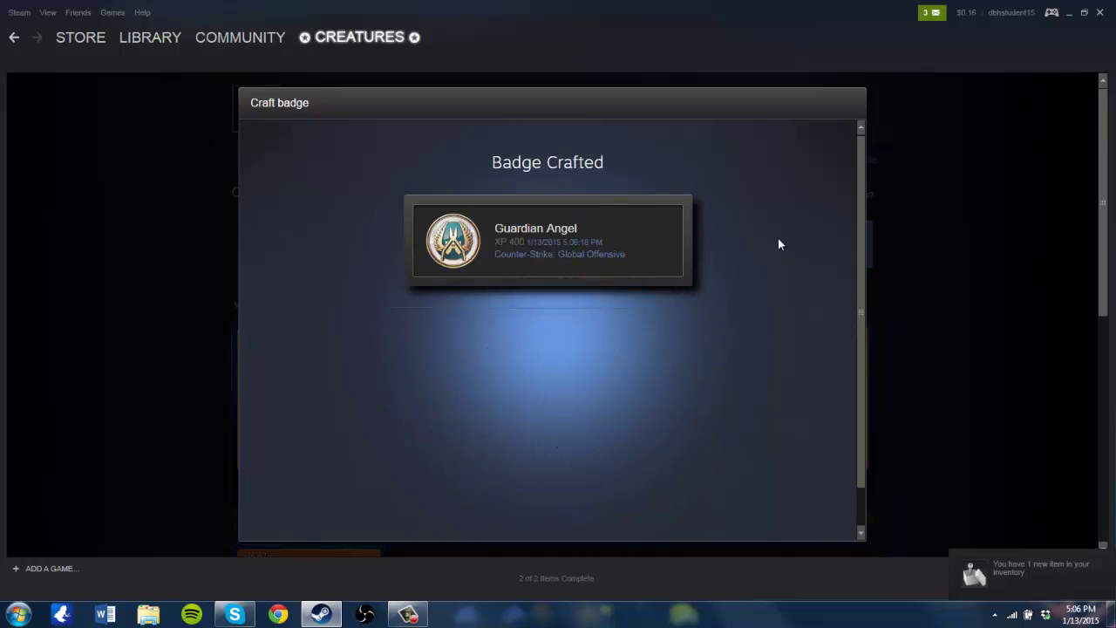
pyautogui.moveTo(494, 228); pyautogui.dragTo(581, 227)
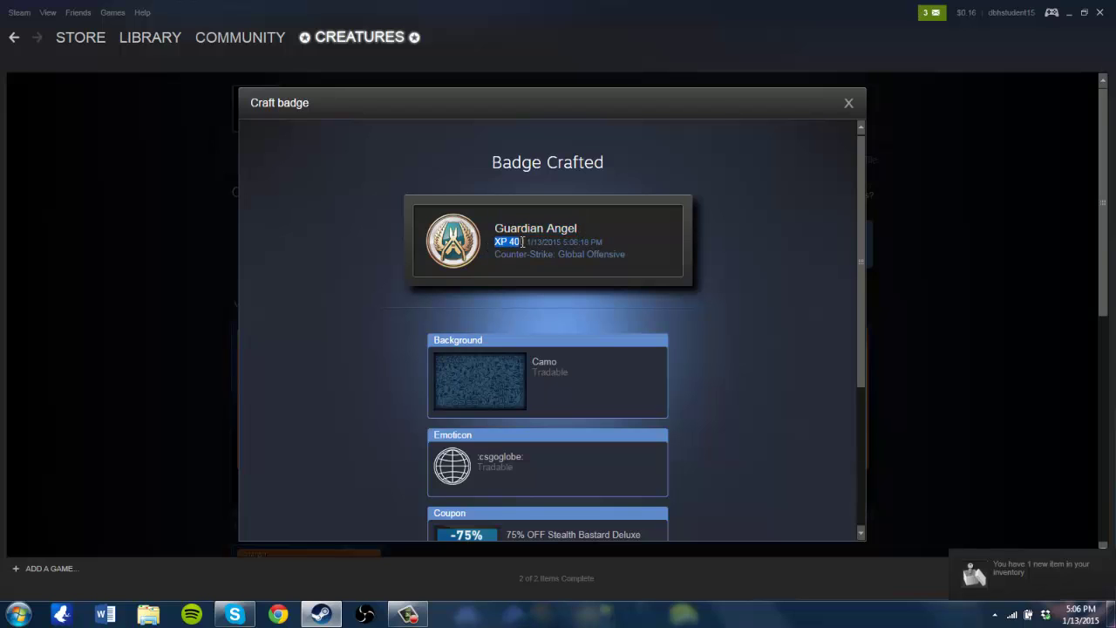
pyautogui.moveTo(531, 242); pyautogui.dragTo(624, 247)
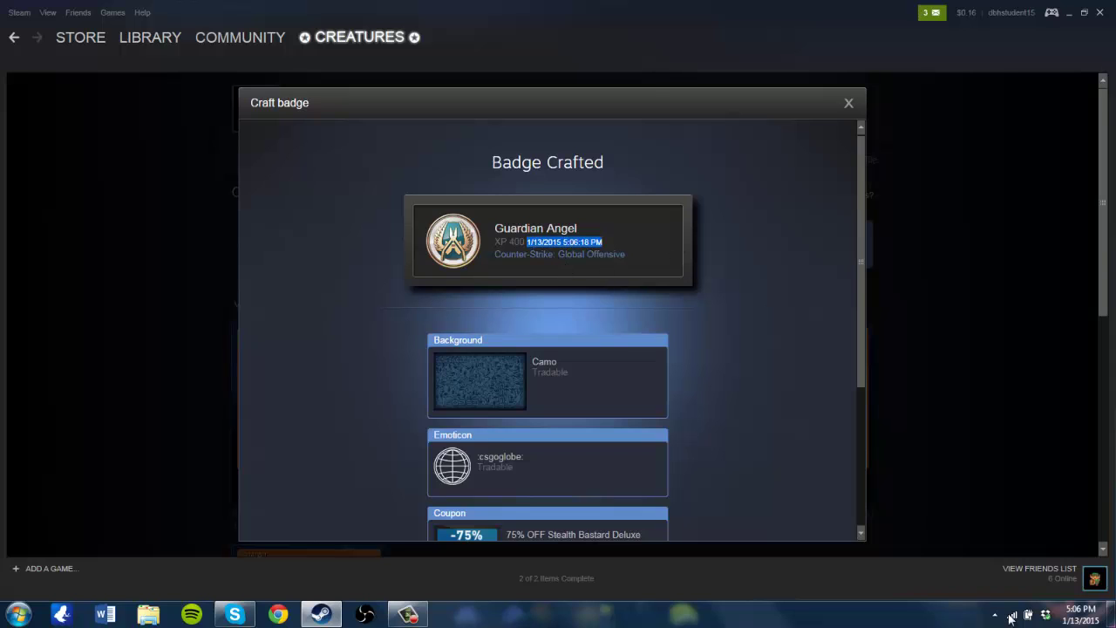
# Review the crafted badge's background, emoticon, coupon and level-up rewards, and close the crafting dialog.
pyautogui.click(773, 291)
pyautogui.scroll(-5, 758, 293)
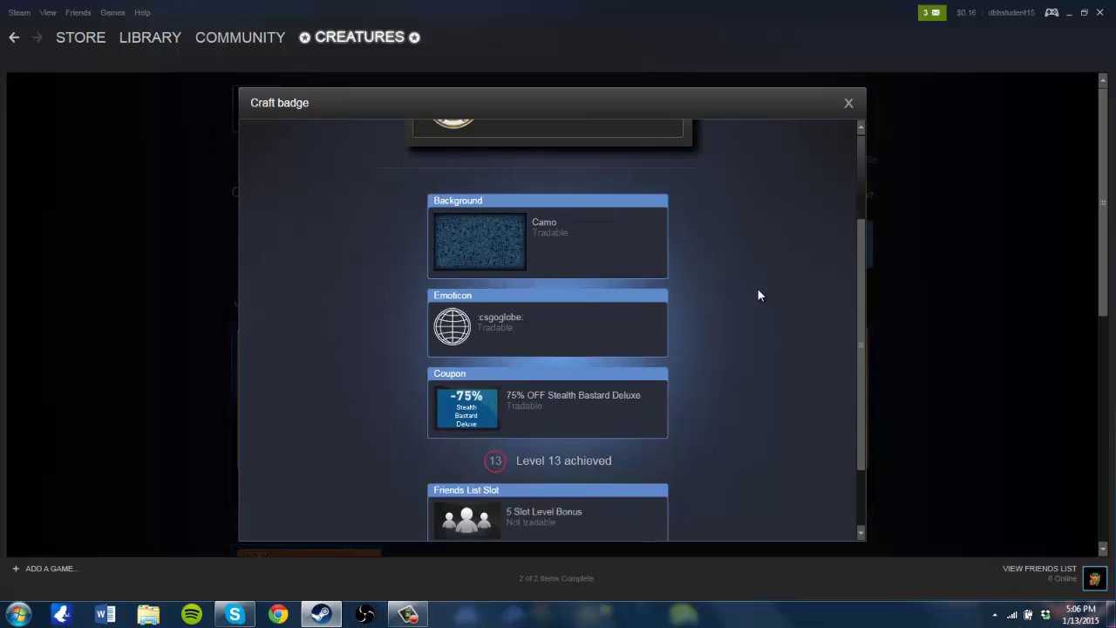
pyautogui.scroll(1, 765, 316)
pyautogui.moveTo(436, 295); pyautogui.dragTo(471, 296)
pyautogui.click(592, 351)
pyautogui.scroll(-1, 706, 314)
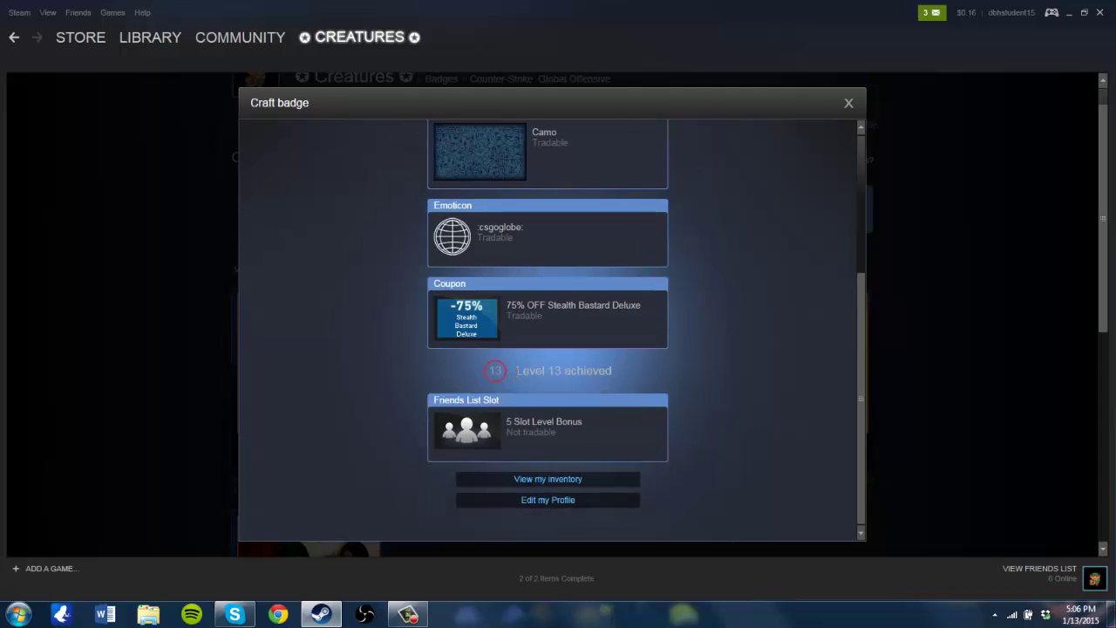
pyautogui.moveTo(512, 371); pyautogui.dragTo(630, 371)
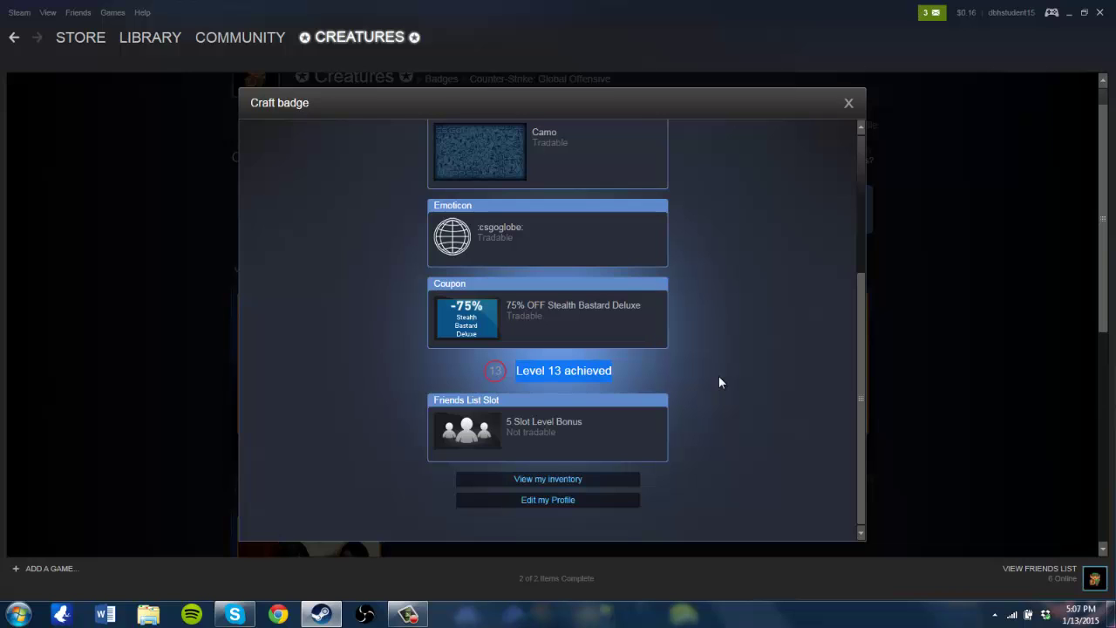
pyautogui.click(848, 102)
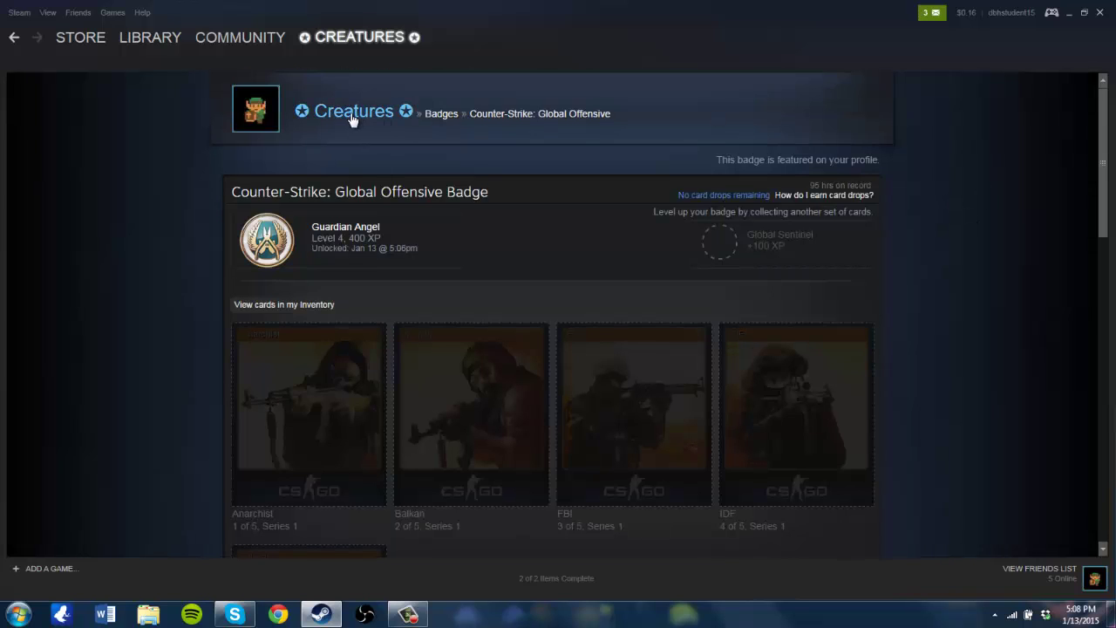
# Open the Steam profile for editing and set its background to Camo from Counter-Strike: Global Offensive.
pyautogui.click(355, 118)
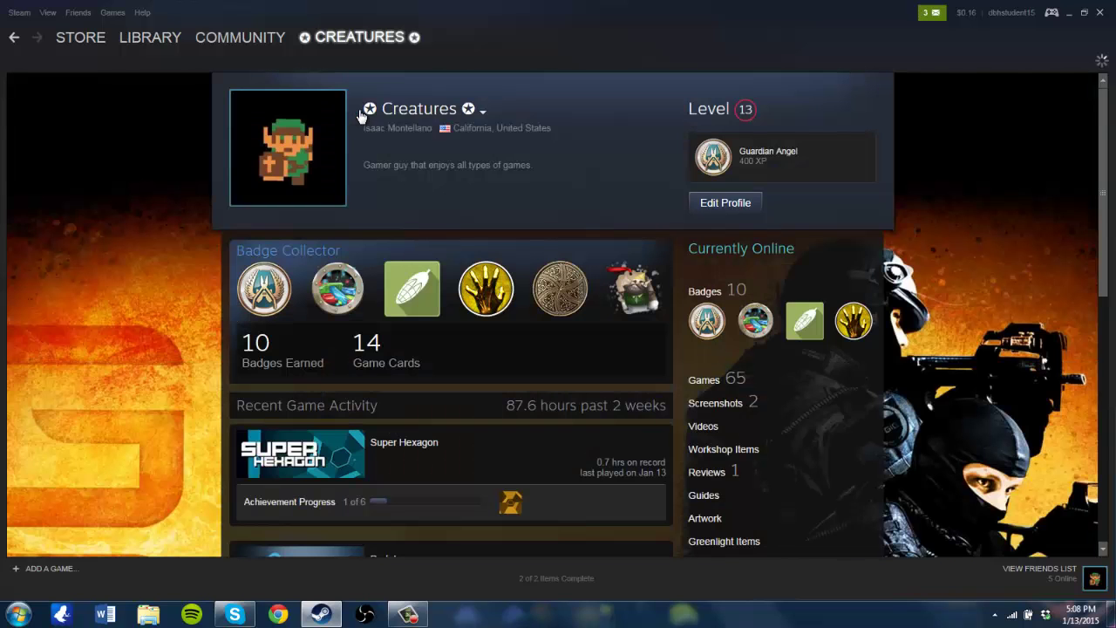
pyautogui.click(724, 203)
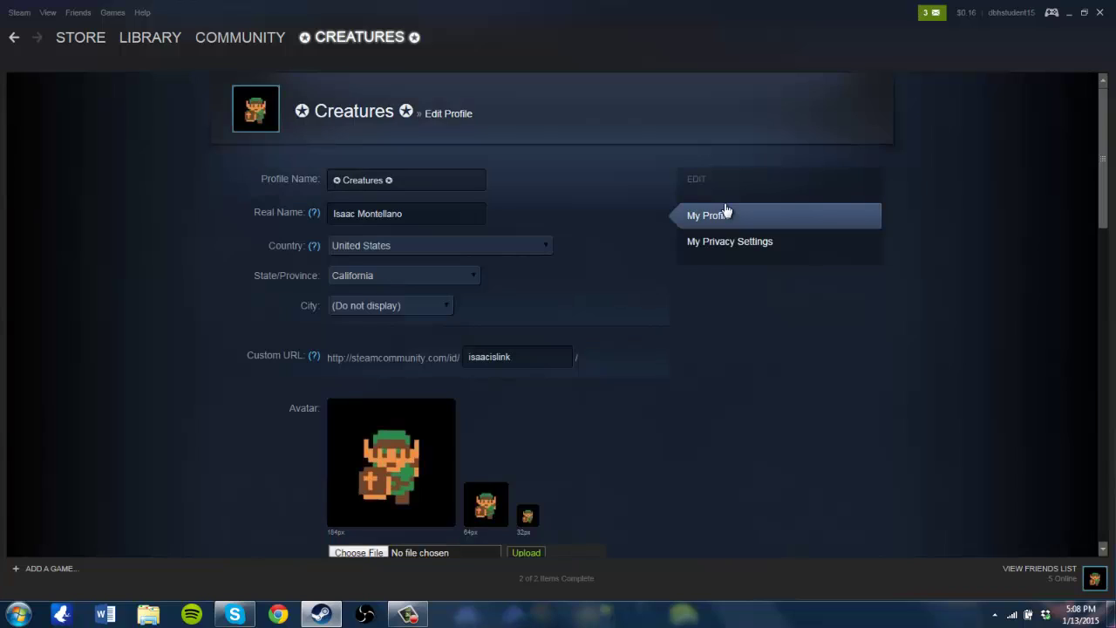
pyautogui.scroll(-8, 887, 220)
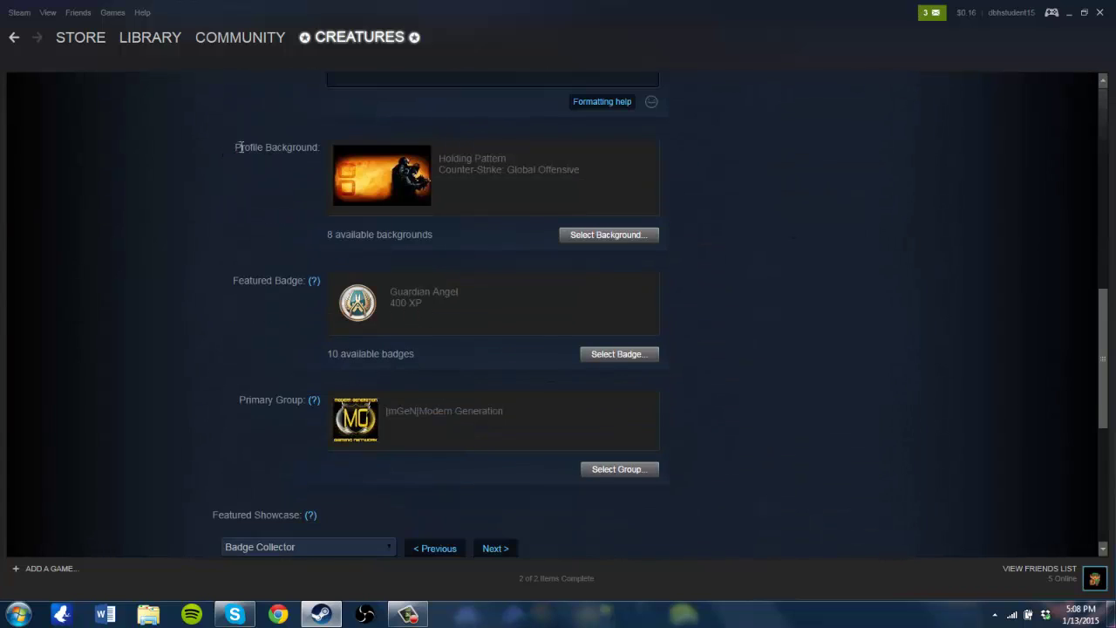
pyautogui.moveTo(251, 147); pyautogui.dragTo(318, 147)
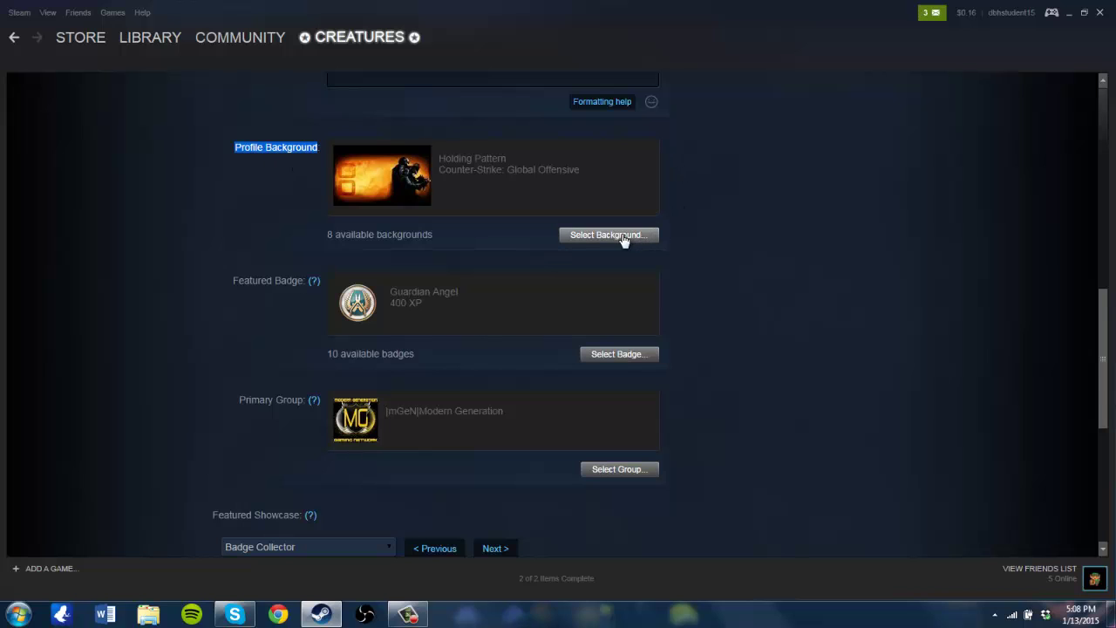
pyautogui.click(624, 240)
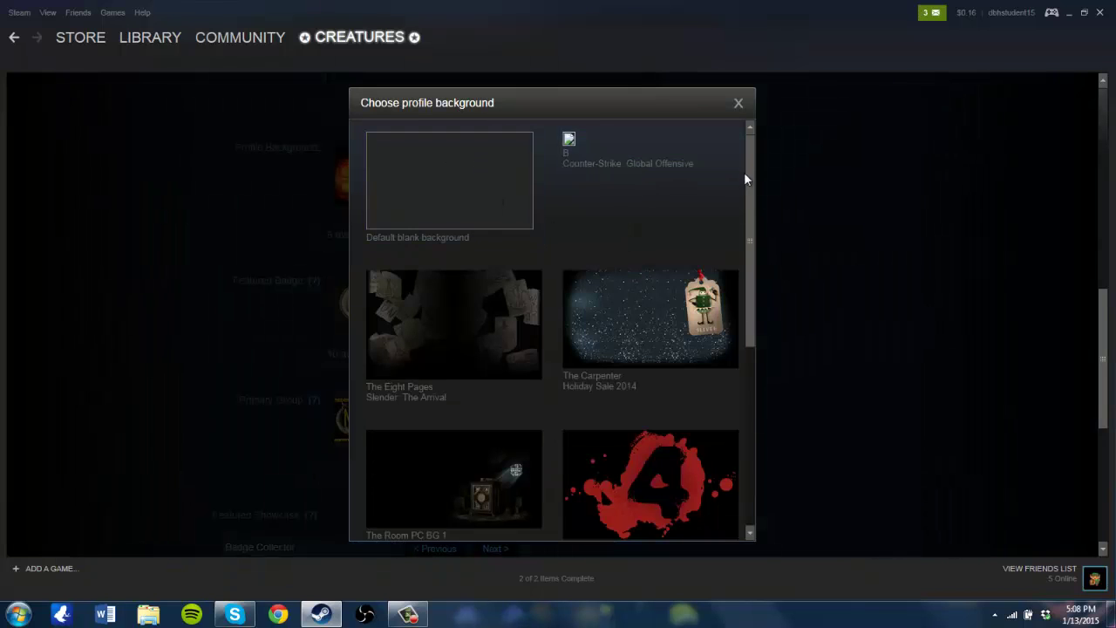
pyautogui.moveTo(744, 177); pyautogui.dragTo(756, 395)
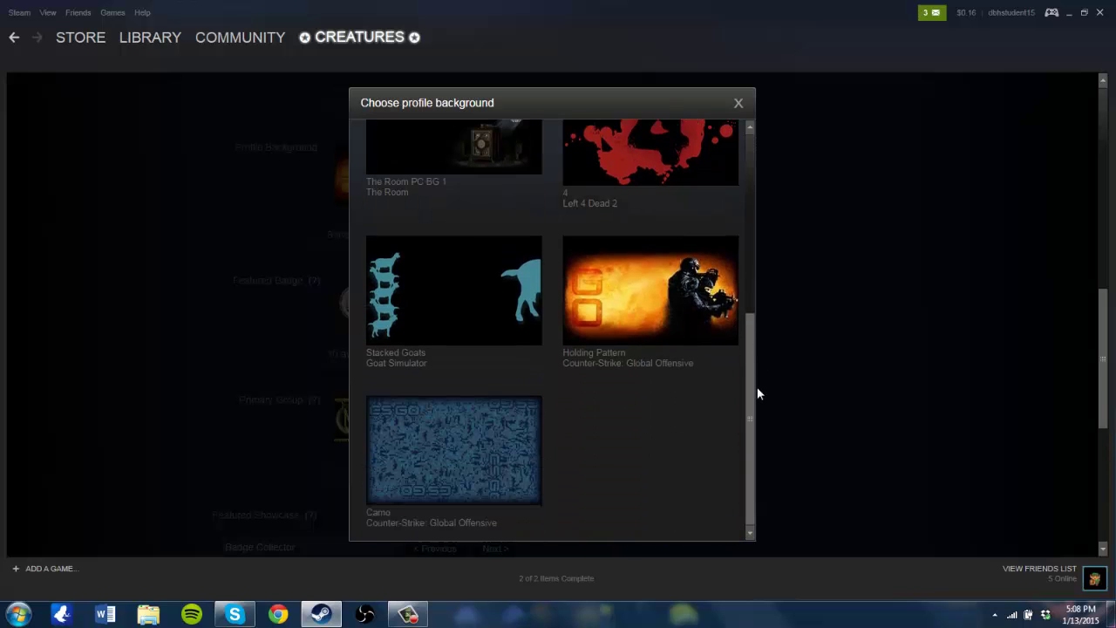
pyautogui.click(517, 428)
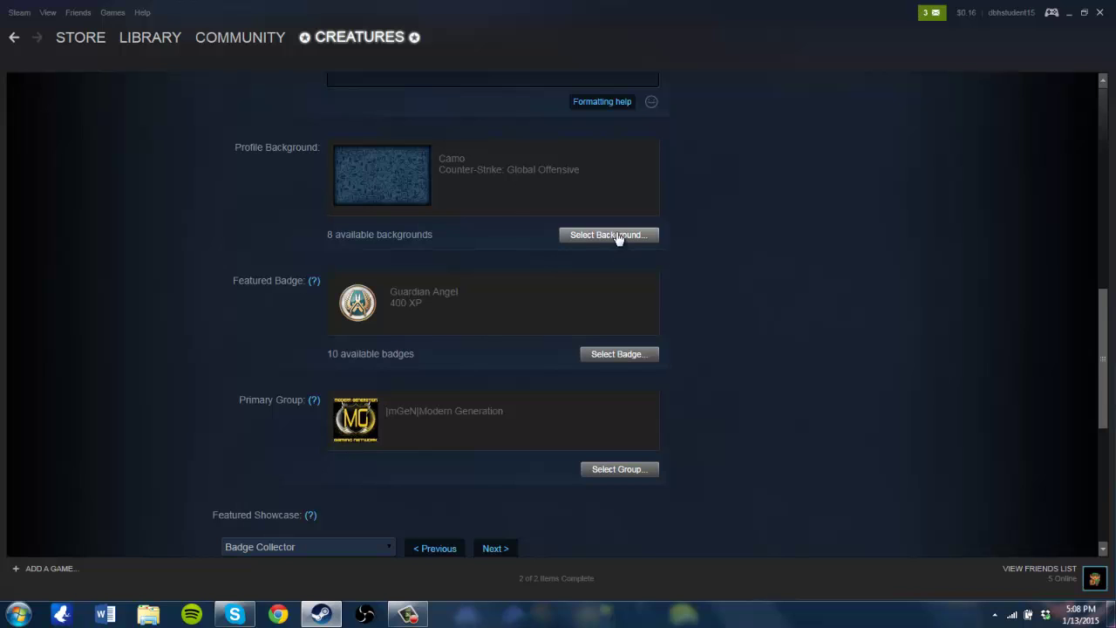
# Save the profile changes and return to the profile page to check the background and level.
pyautogui.scroll(-2, 783, 266)
pyautogui.scroll(-5, 783, 266)
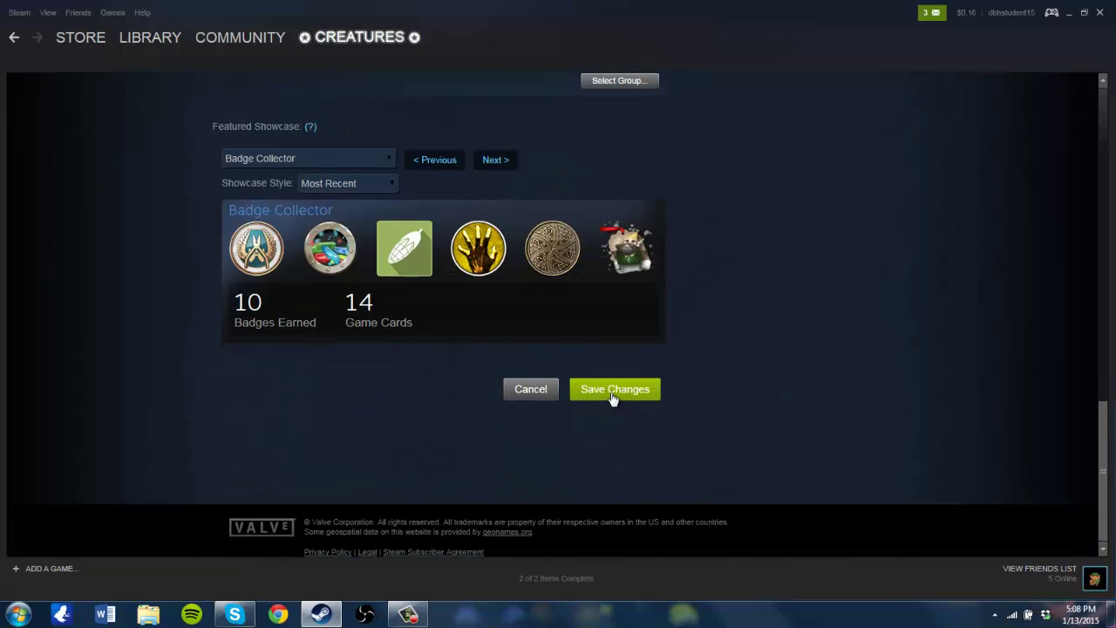
pyautogui.click(612, 391)
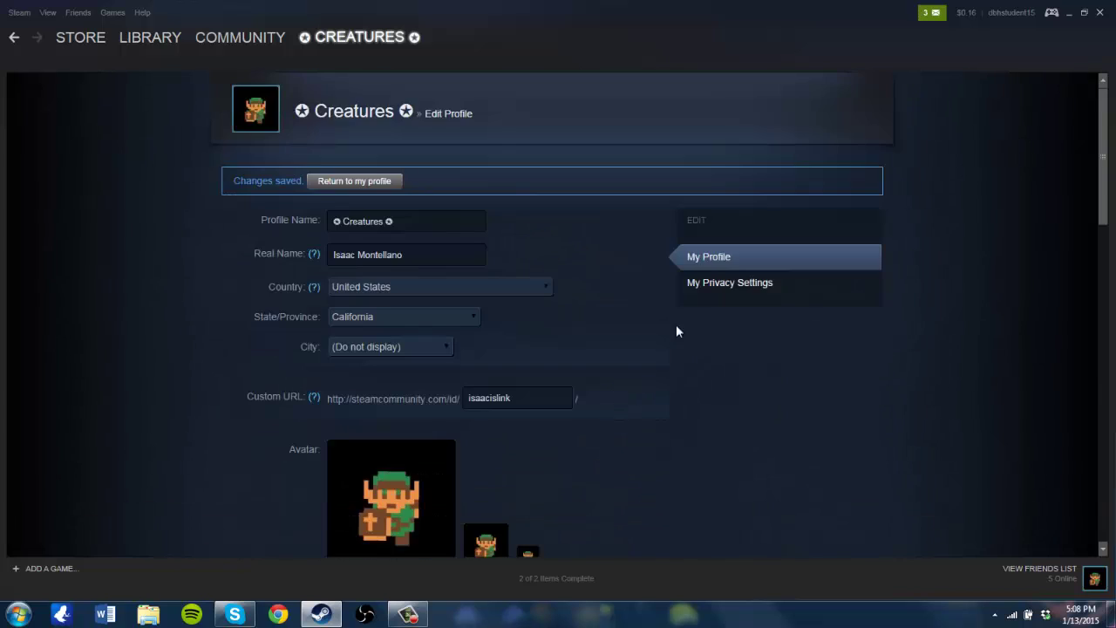
pyautogui.click(334, 182)
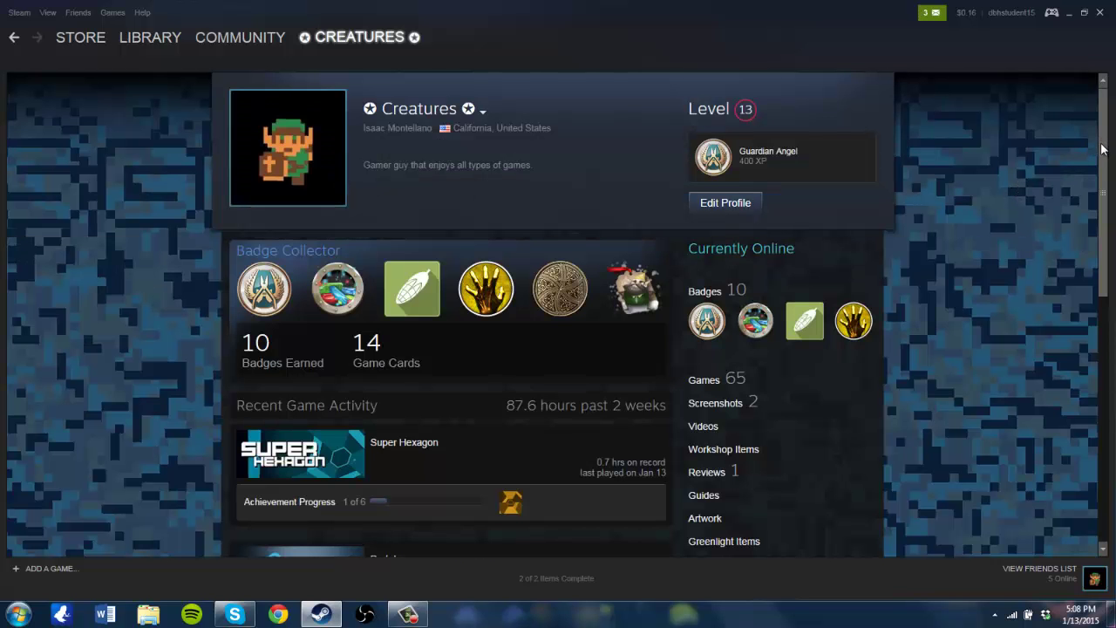
pyautogui.moveTo(1103, 144)
pyautogui.mouseDown()
pyautogui.moveTo(1100, 426)
pyautogui.moveTo(1091, 139)
pyautogui.mouseUp()
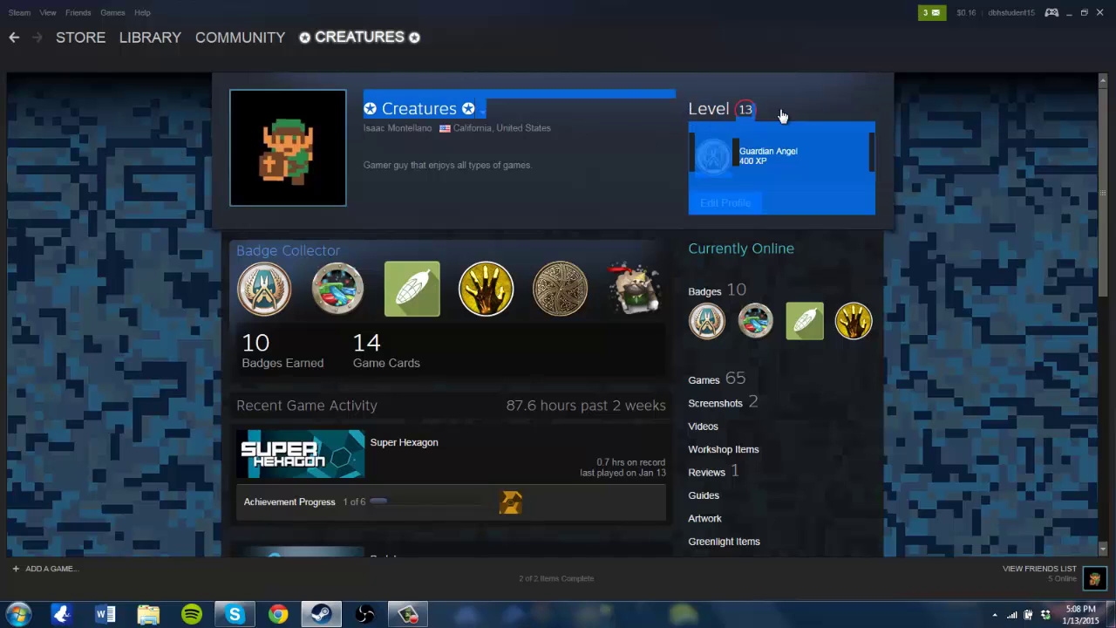
# Open the badges page from the profile and examine the XP progress, in-progress badges, collected cards and remaining card drops.
pyautogui.click(814, 116)
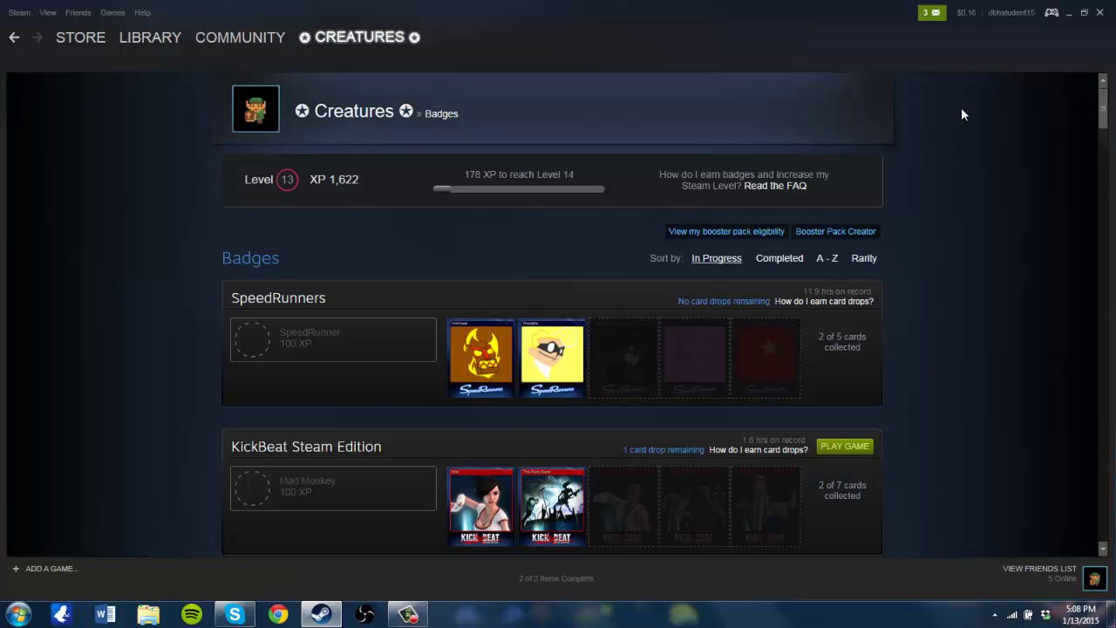
pyautogui.scroll(-3, 157, 296)
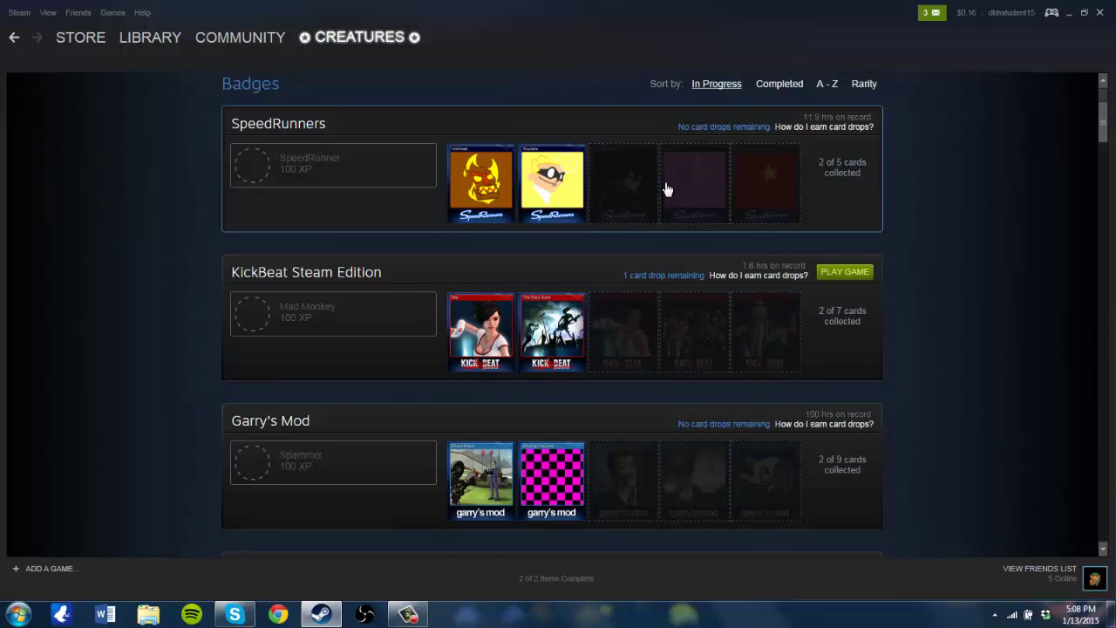
pyautogui.scroll(-1, 685, 201)
pyautogui.scroll(-1, 695, 217)
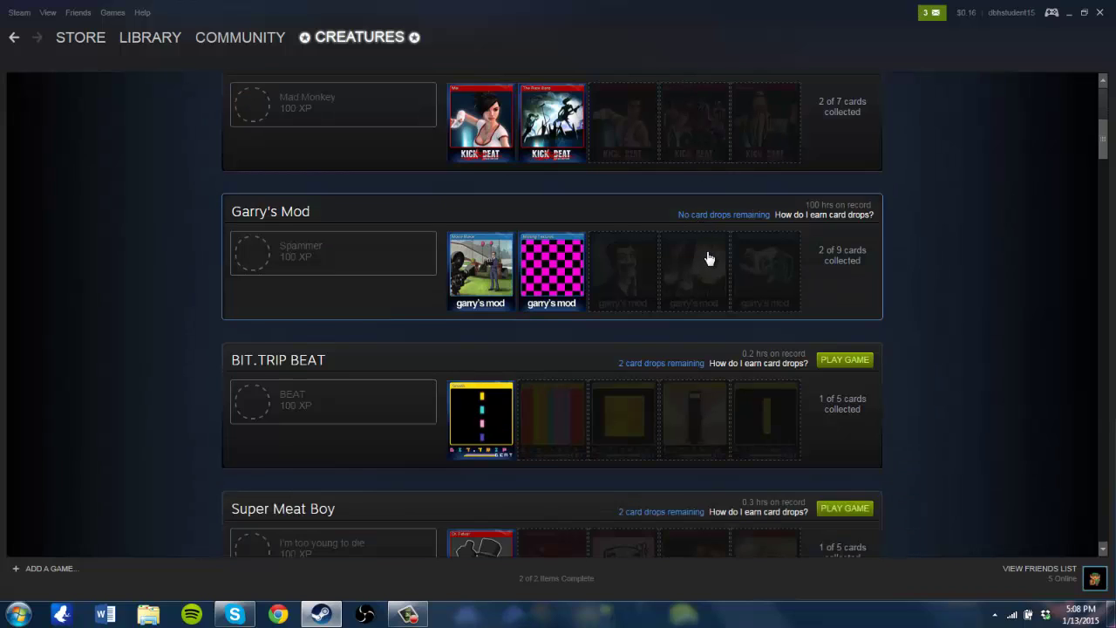
pyautogui.scroll(-1, 700, 249)
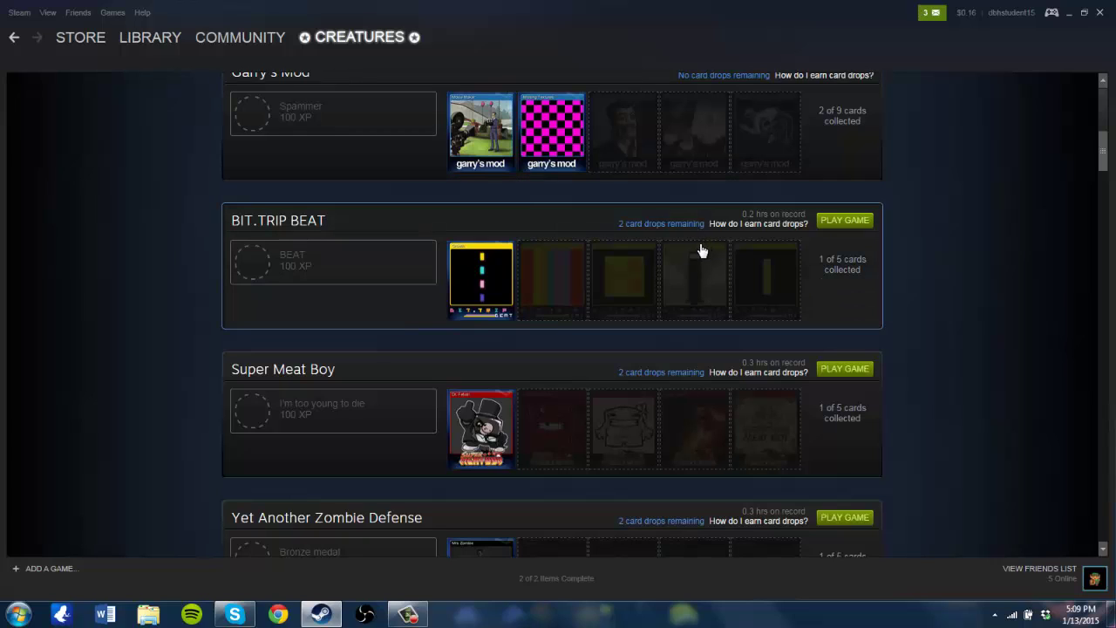
pyautogui.scroll(-1, 698, 258)
pyautogui.scroll(-3, 689, 259)
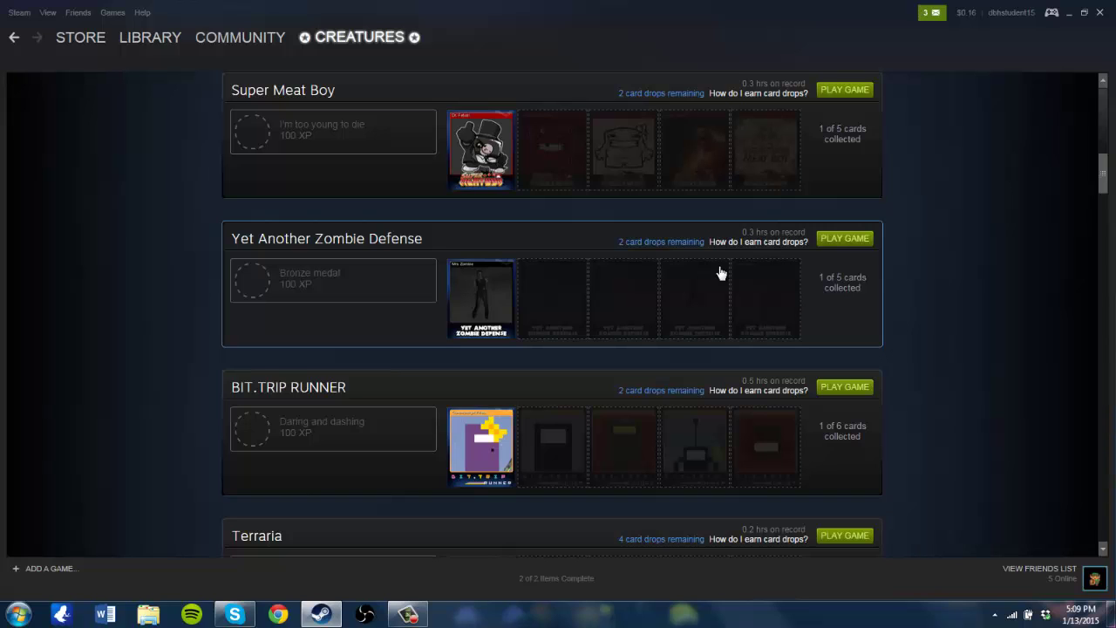
pyautogui.scroll(-3, 880, 278)
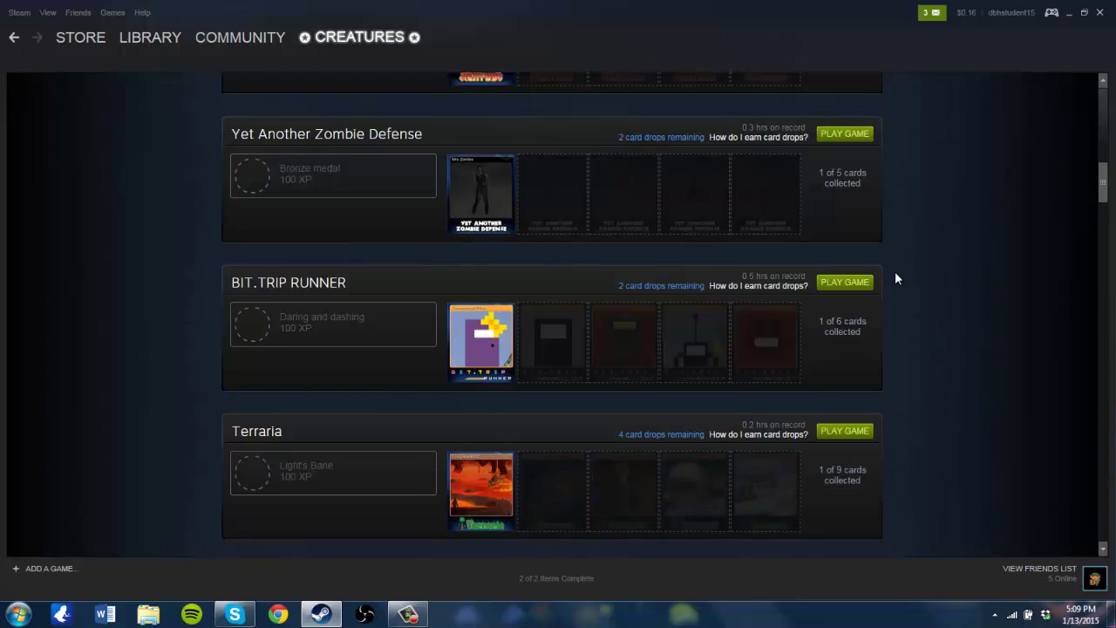
pyautogui.scroll(10, 924, 273)
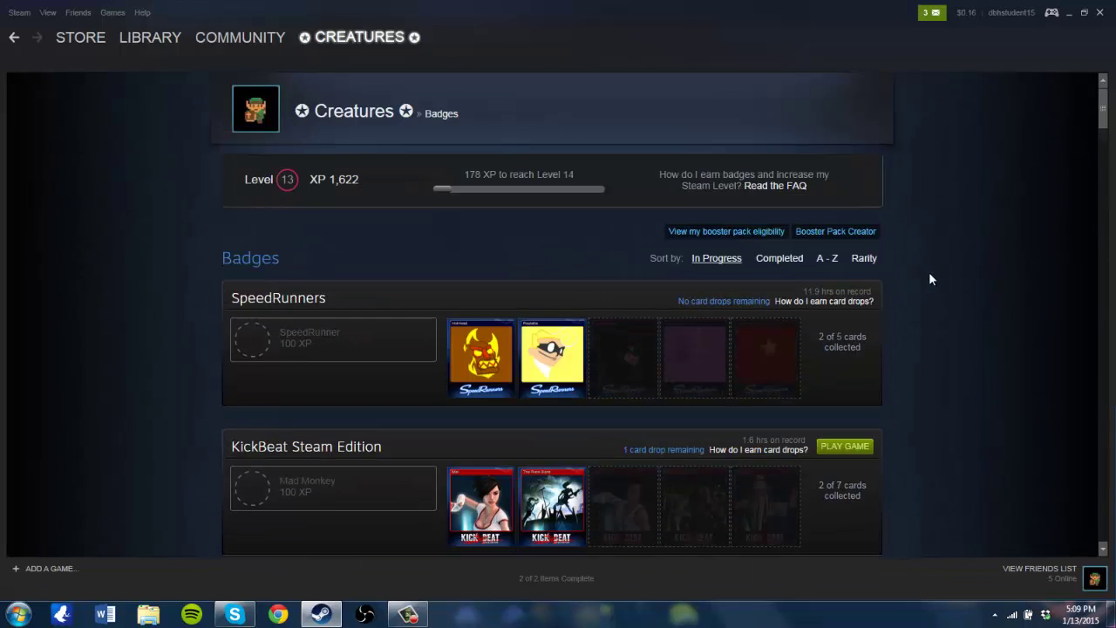